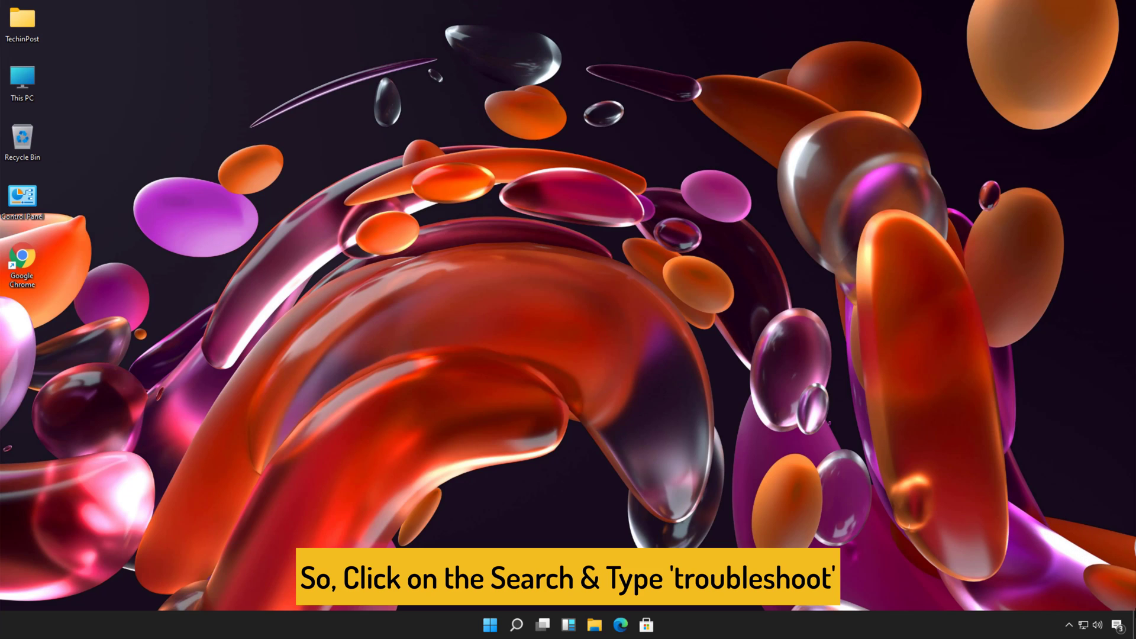
- Search Windows for "troubleshoot" and open the Troubleshoot settings
left_click(519, 624)
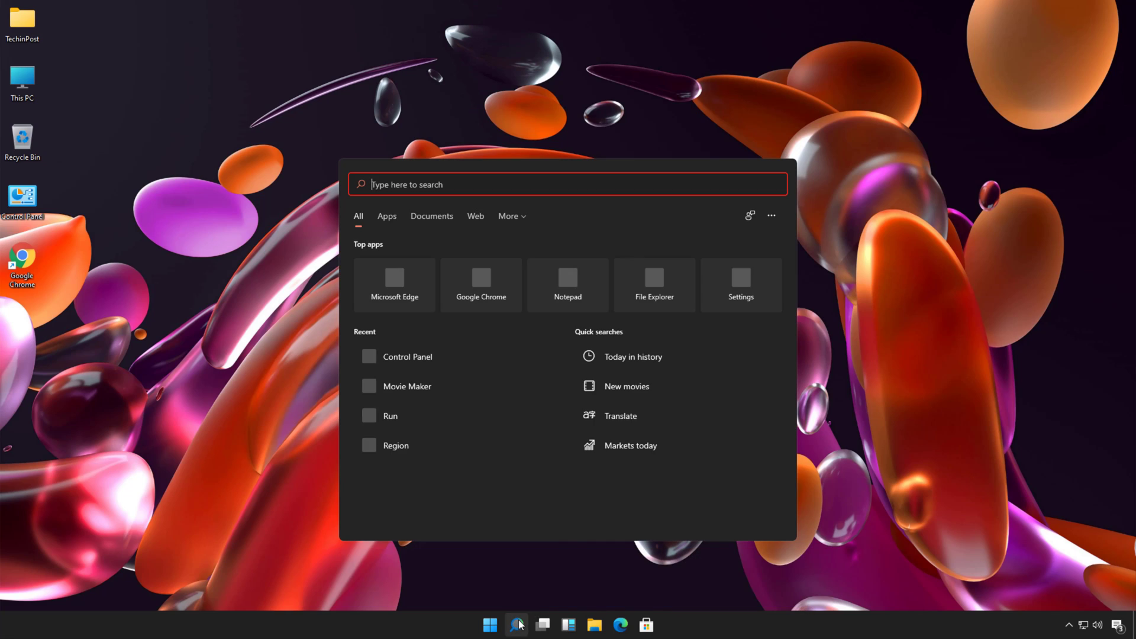
type("tr")
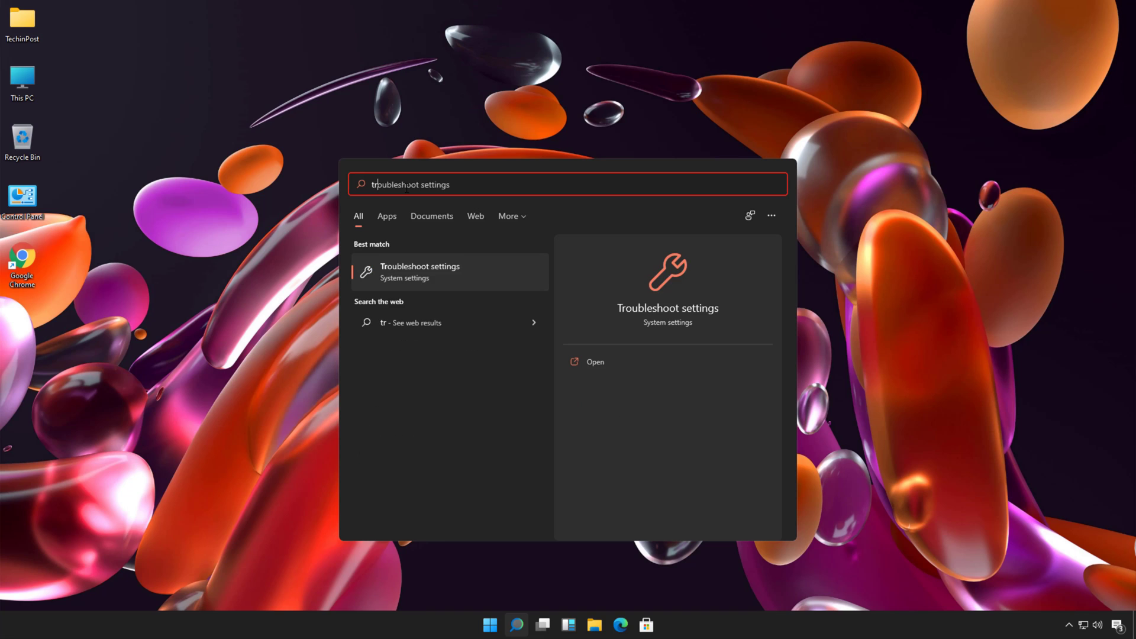
key("BackSpace")
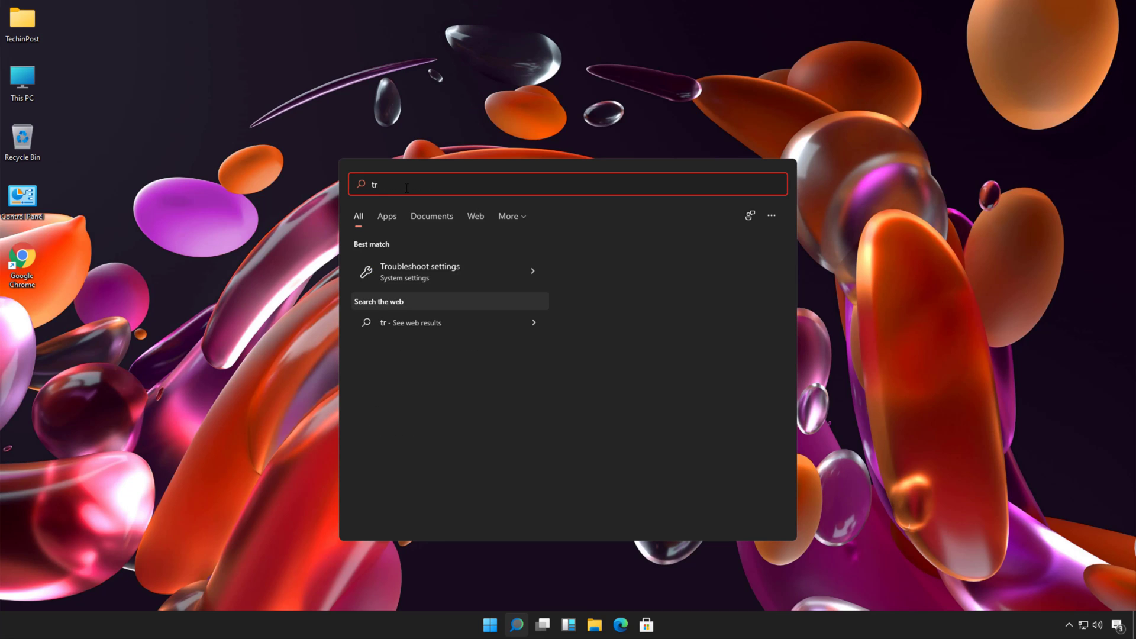
type("oubleshoot")
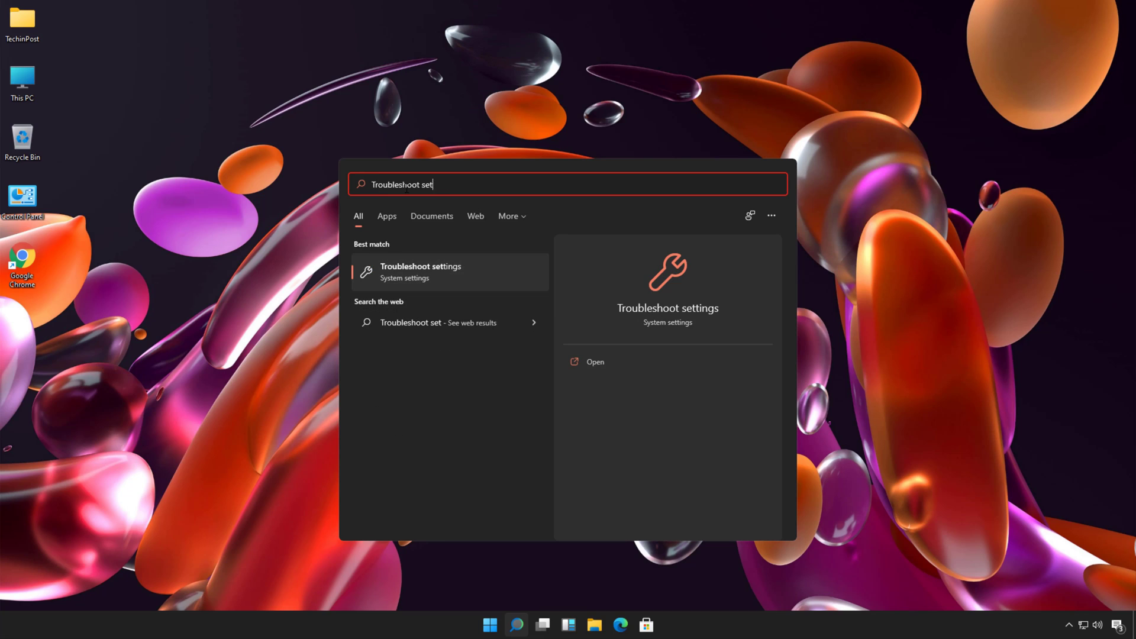
key("Return")
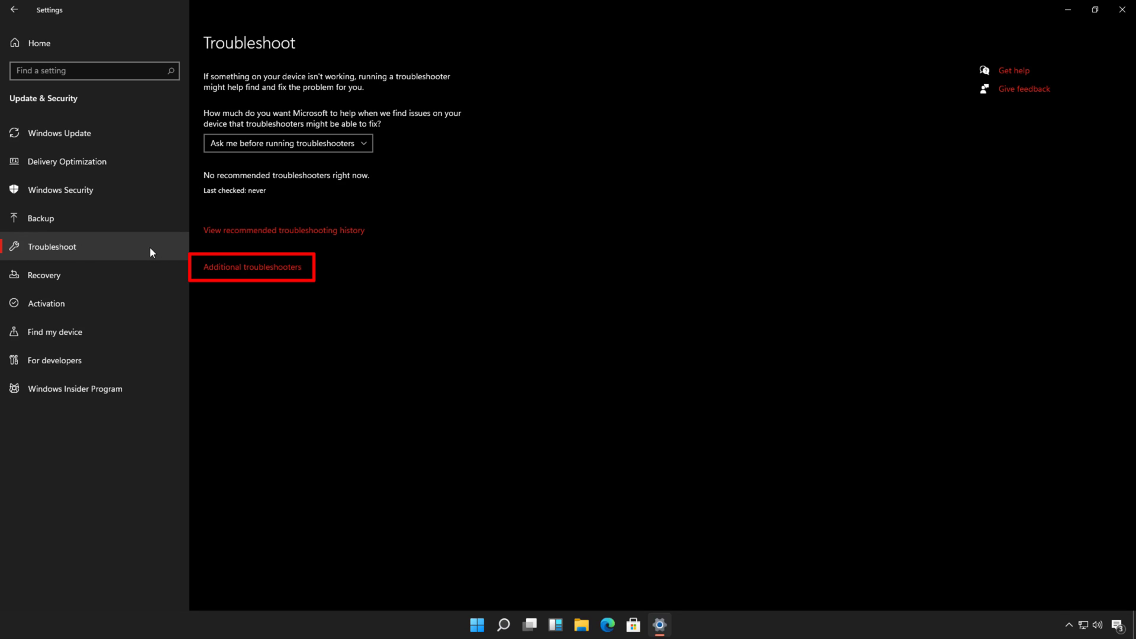
- Run the Windows Update troubleshooter from the additional troubleshooters, then cancel it and close Settings
left_click(259, 271)
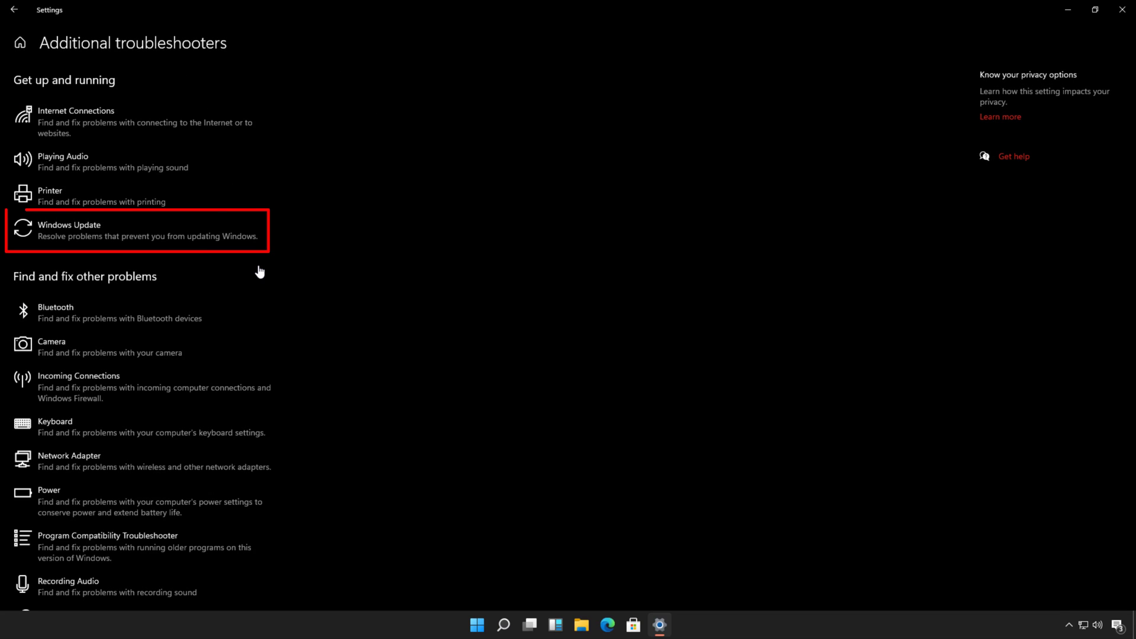
left_click(124, 236)
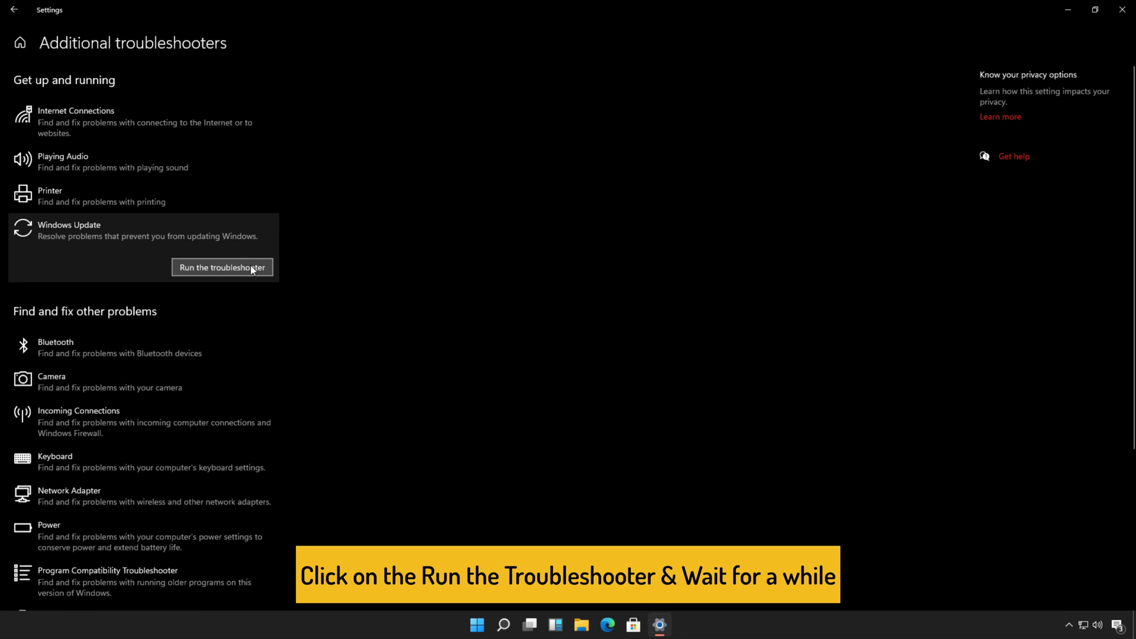
left_click(251, 266)
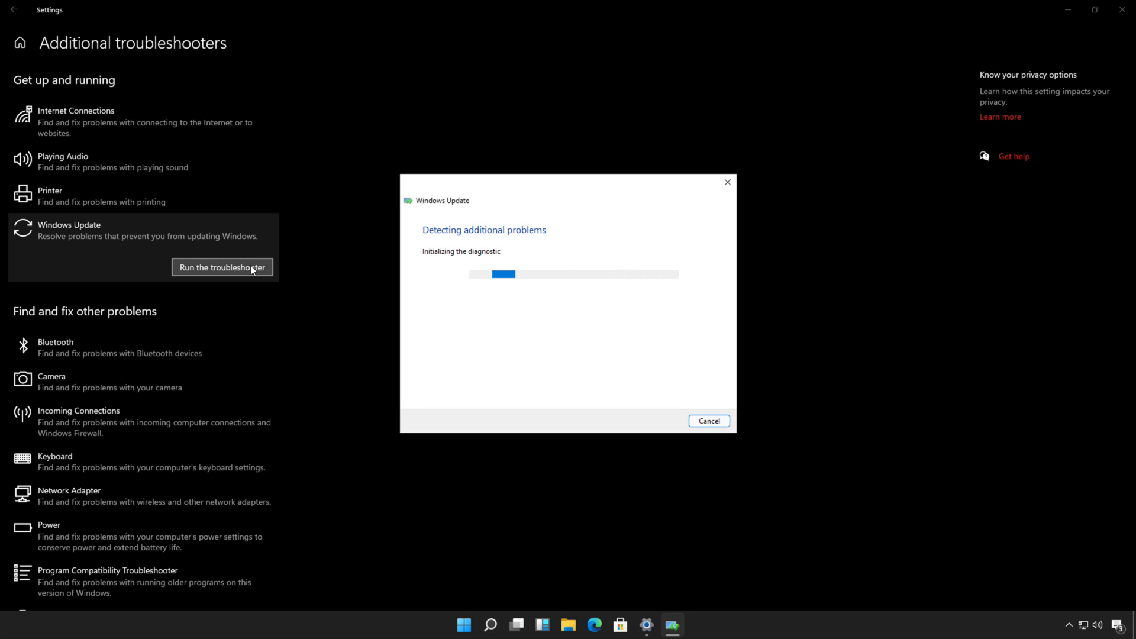
left_click(711, 420)
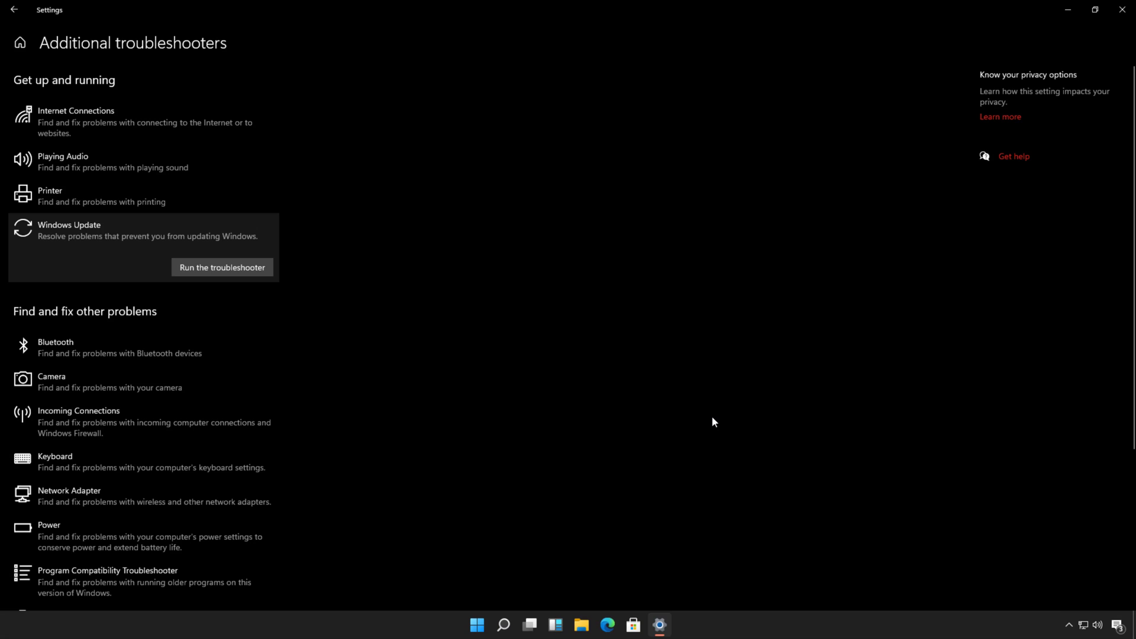
left_click(1122, 10)
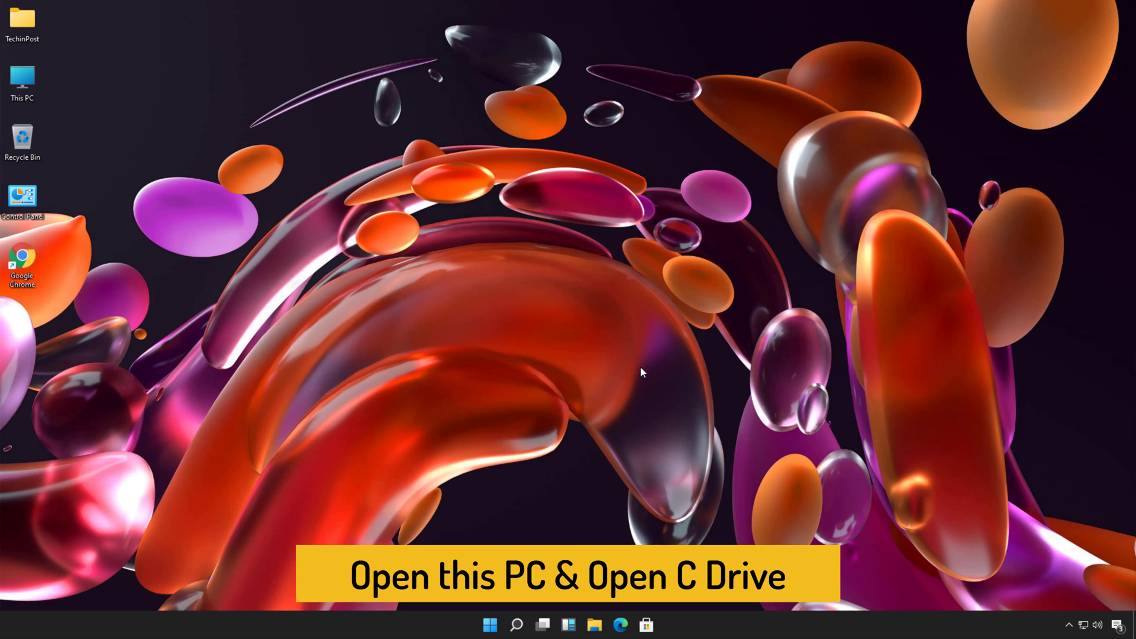
- Open the Windows folder on Local Disk (C:) from This PC
double_click(24, 88)
double_click(443, 357)
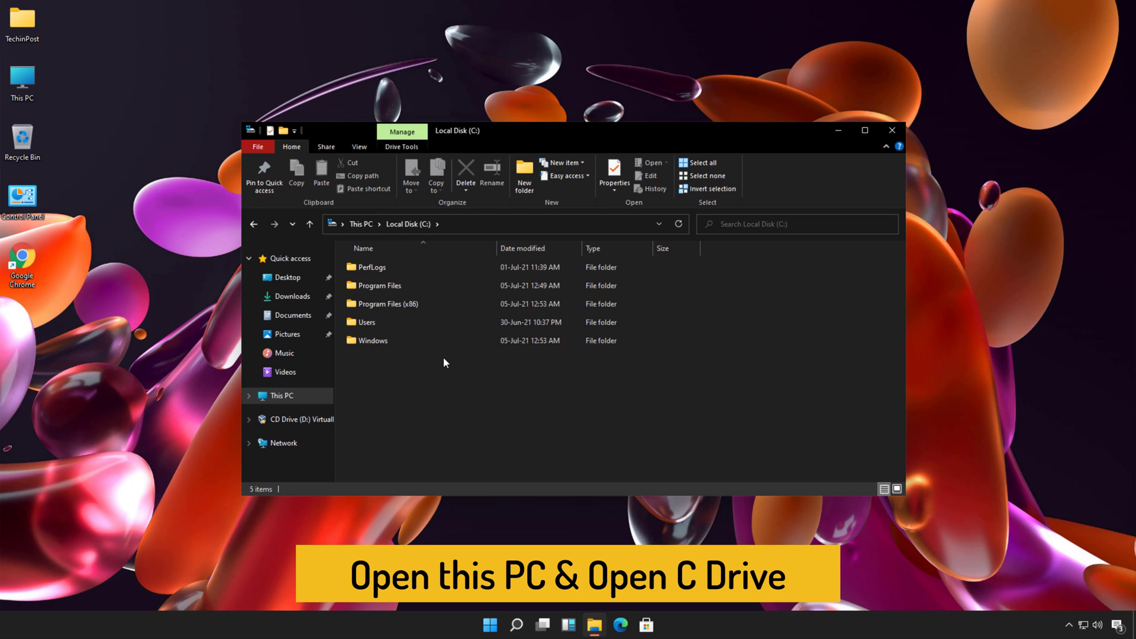
left_click(401, 343)
double_click(400, 342)
- Find the SoftwareDistribution folder inside the Windows folder and open it
key("Down")
key("Down")
key("Down")
key("Down")
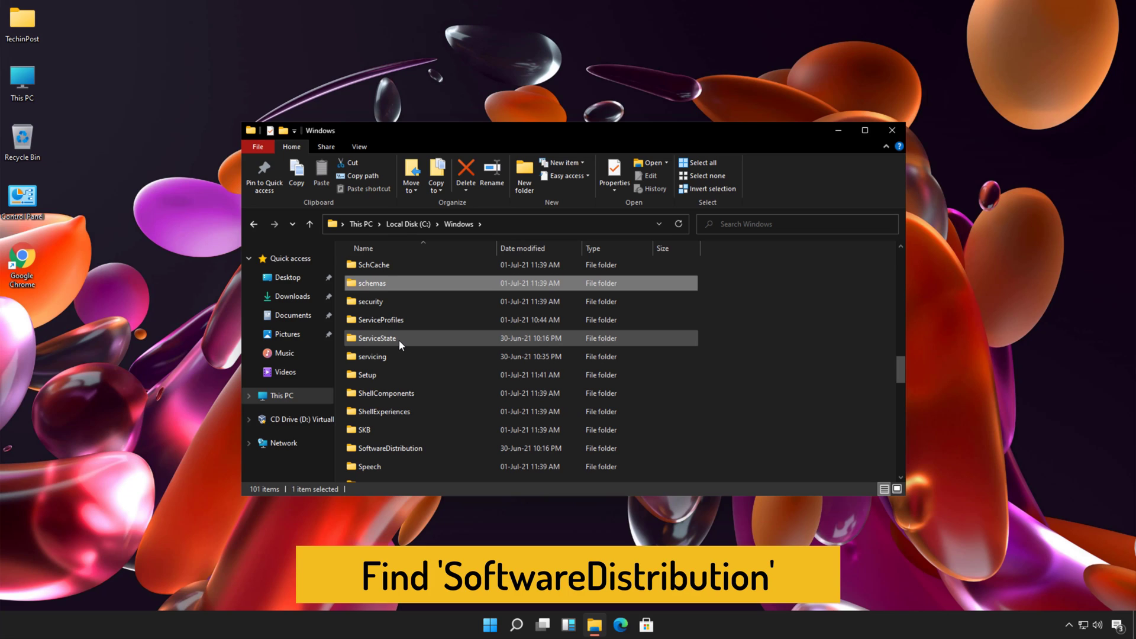
key("Down")
key("Down")
key("Down")
key("Down")
key("Down")
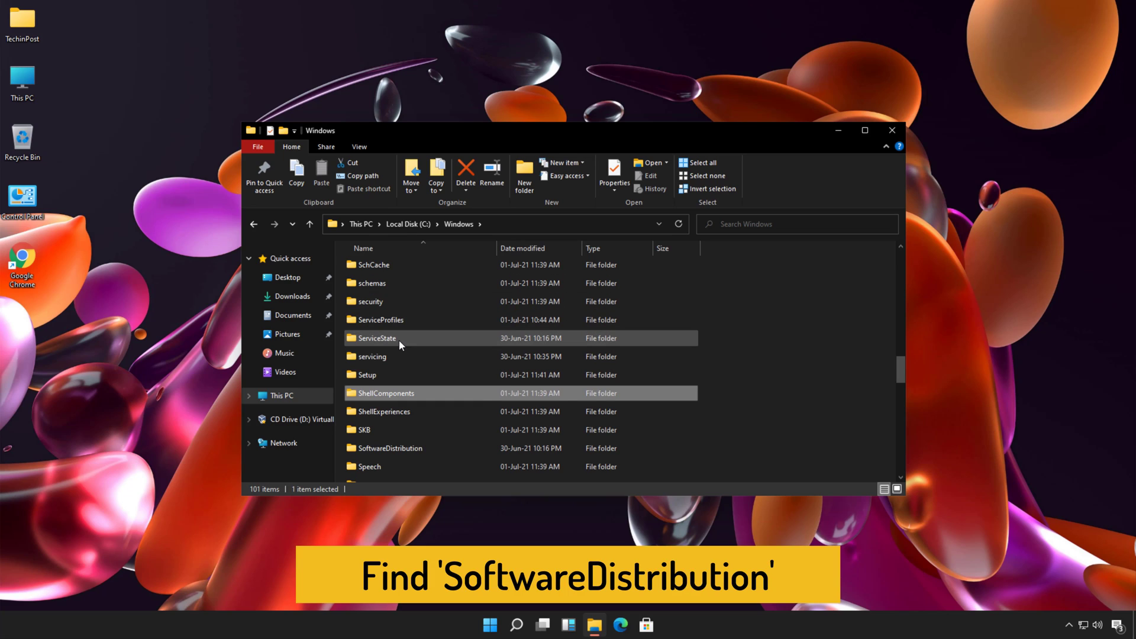
left_click(390, 450)
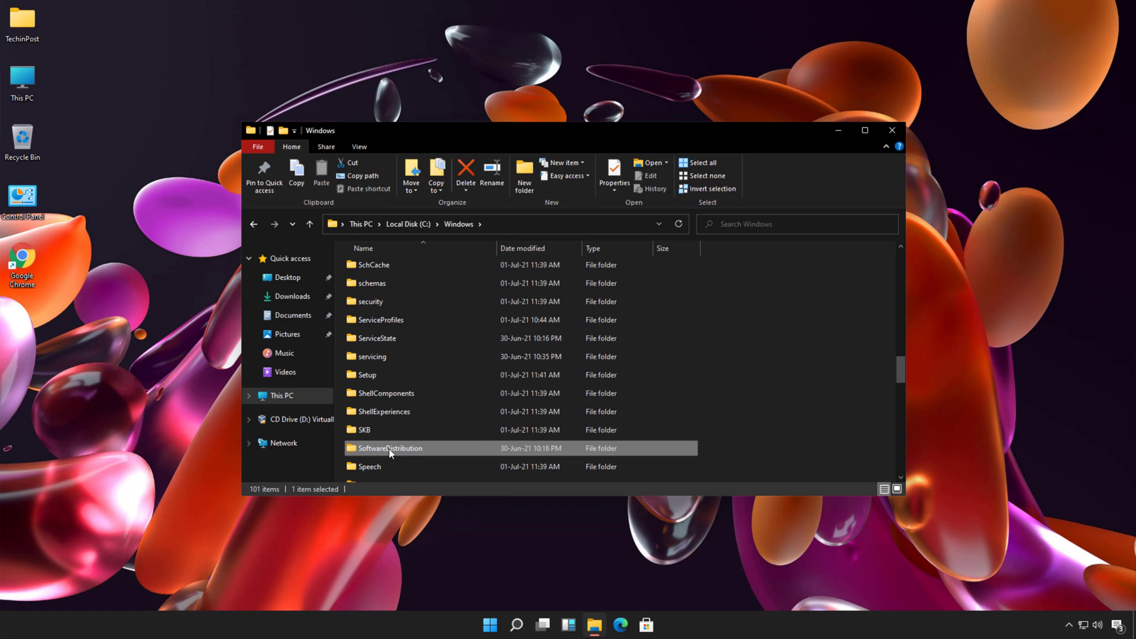
double_click(389, 449)
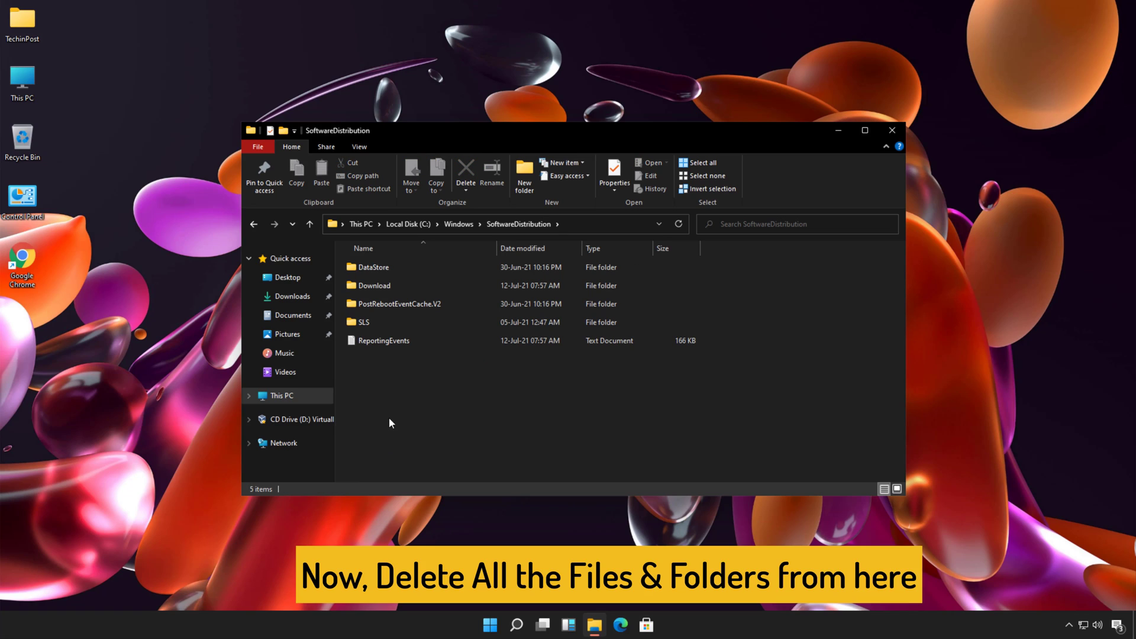
- Try to delete all files and folders in SoftwareDistribution at once
left_click_drag(389, 414, 416, 262)
key("Delete")
key("Return")
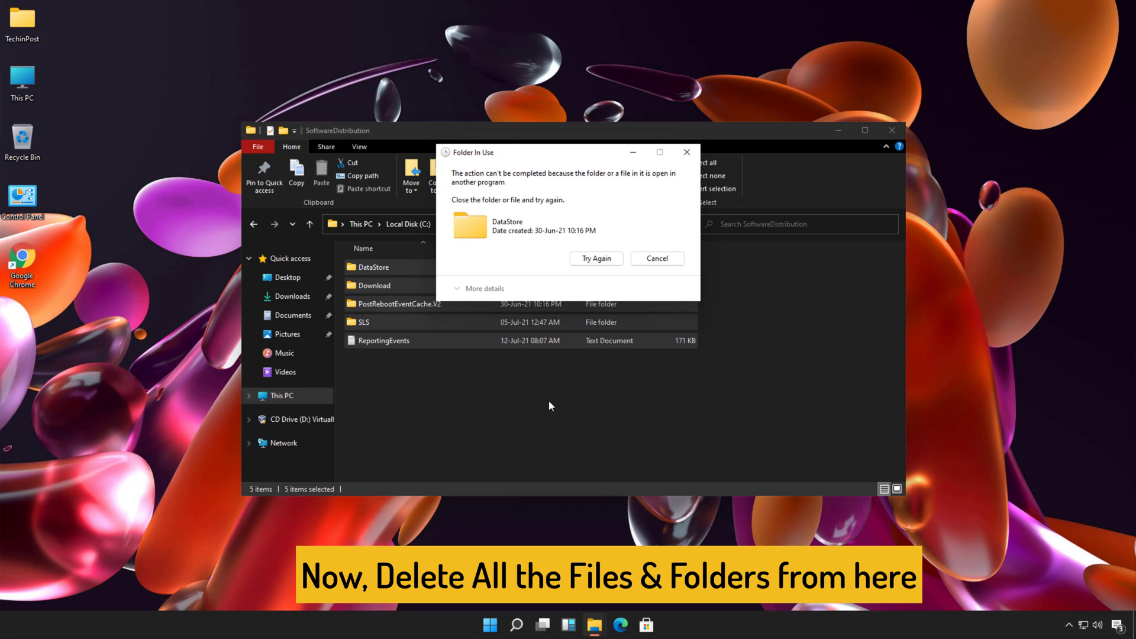
left_click(622, 259)
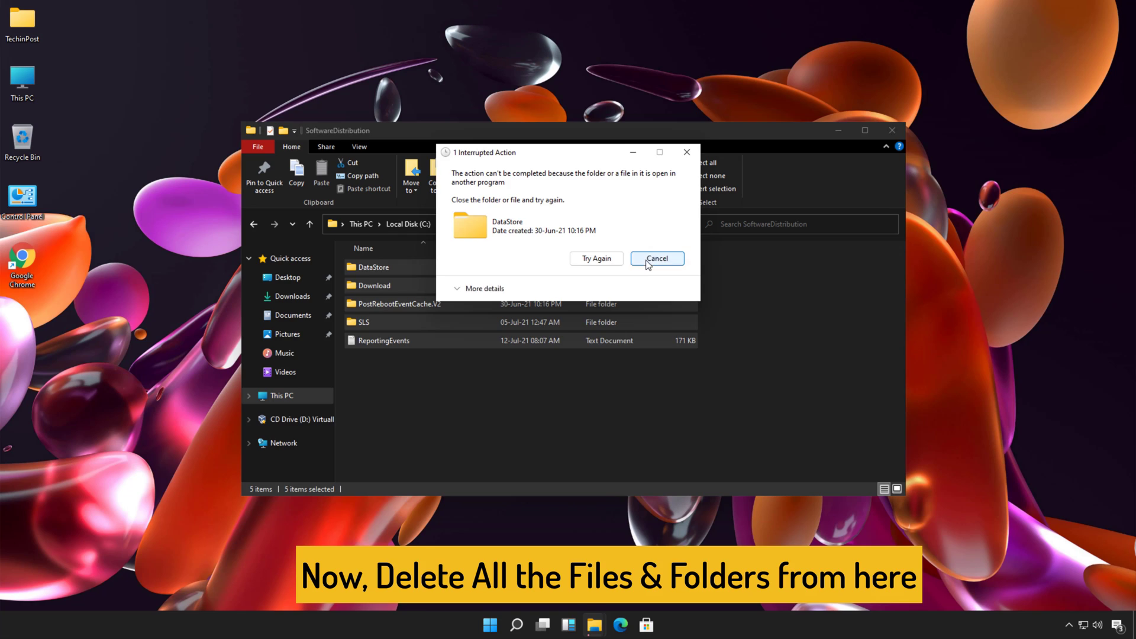
left_click(654, 259)
- Try to delete everything inside the DataStore folder, and return to SoftwareDistribution
double_click(409, 268)
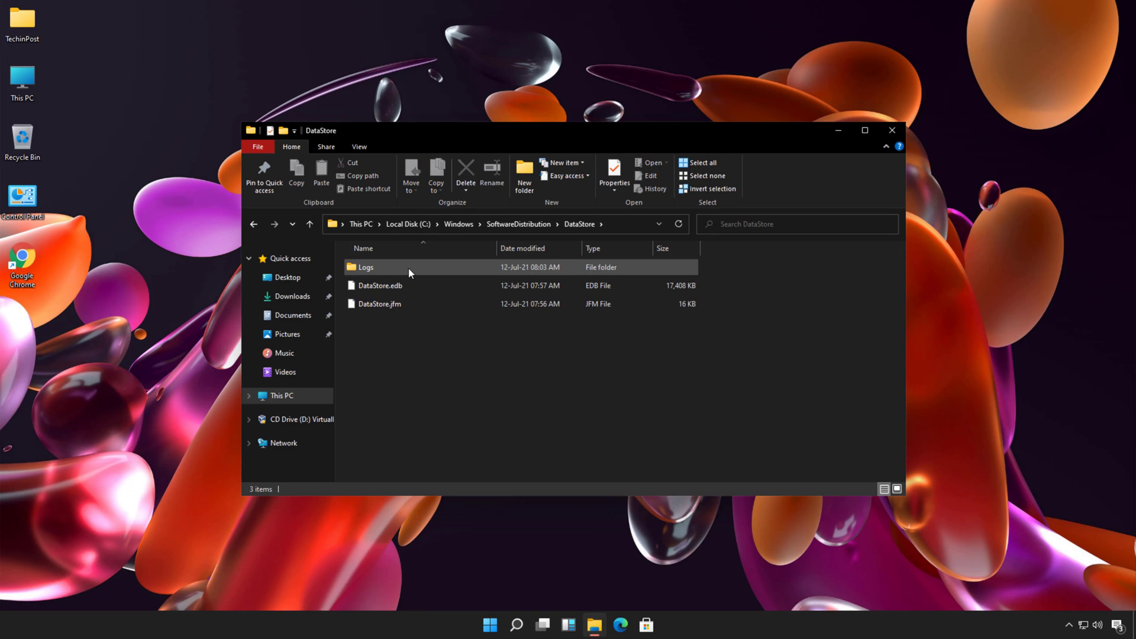
key("ctrl+a")
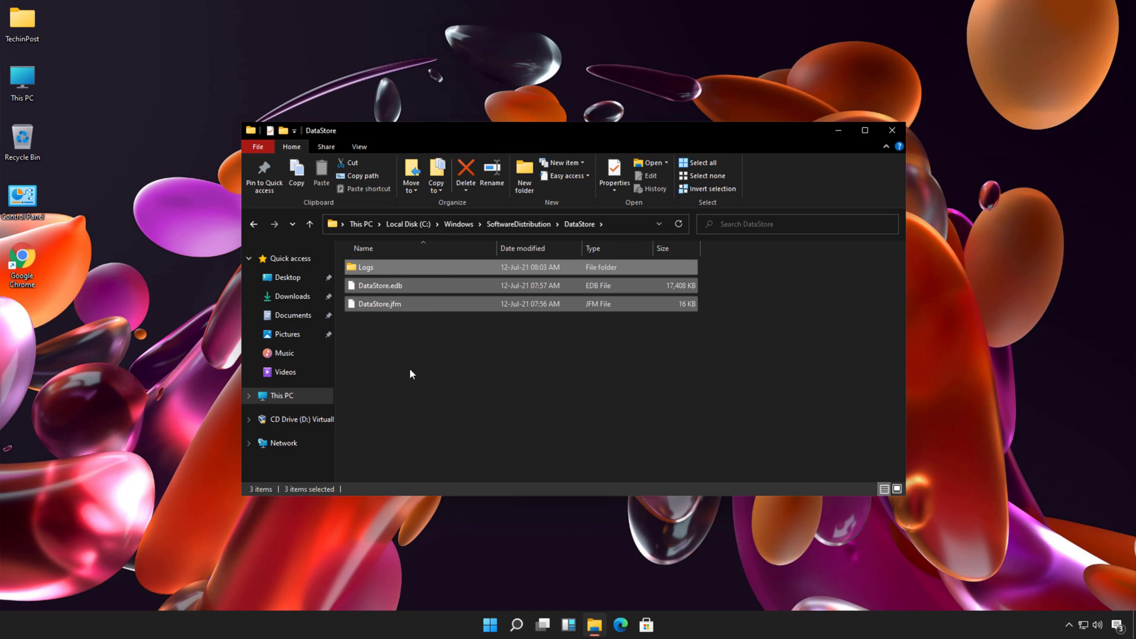
key("Delete")
left_click(535, 253)
left_click(651, 260)
key("BackSpace")
- Delete everything inside SoftwareDistribution's Download folder, granting administrator permission for all current items, and return to the parent folder
double_click(382, 286)
key("ctrl+a")
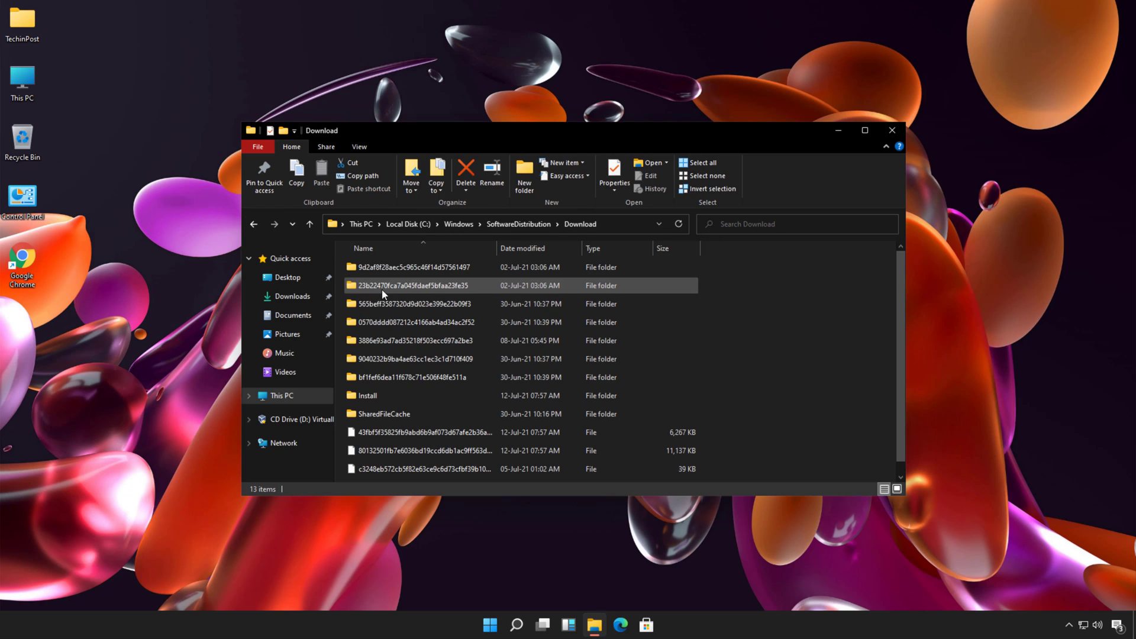
key("Delete")
left_click(533, 251)
left_click(456, 235)
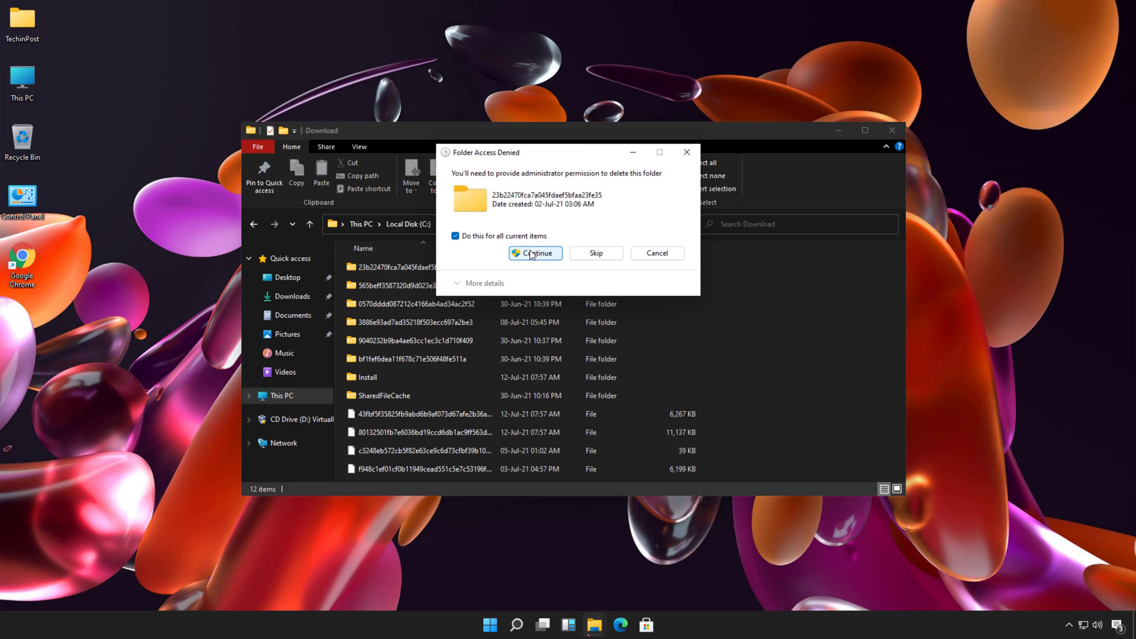
left_click(533, 251)
key("BackSpace")
- Check PostRebootEventCache.V2, delete all items in the SLS folder with administrator permission for all of them, and close File Explorer
double_click(402, 304)
left_click(253, 224)
double_click(381, 322)
key("ctrl+a")
key("Delete")
left_click(455, 235)
left_click(521, 253)
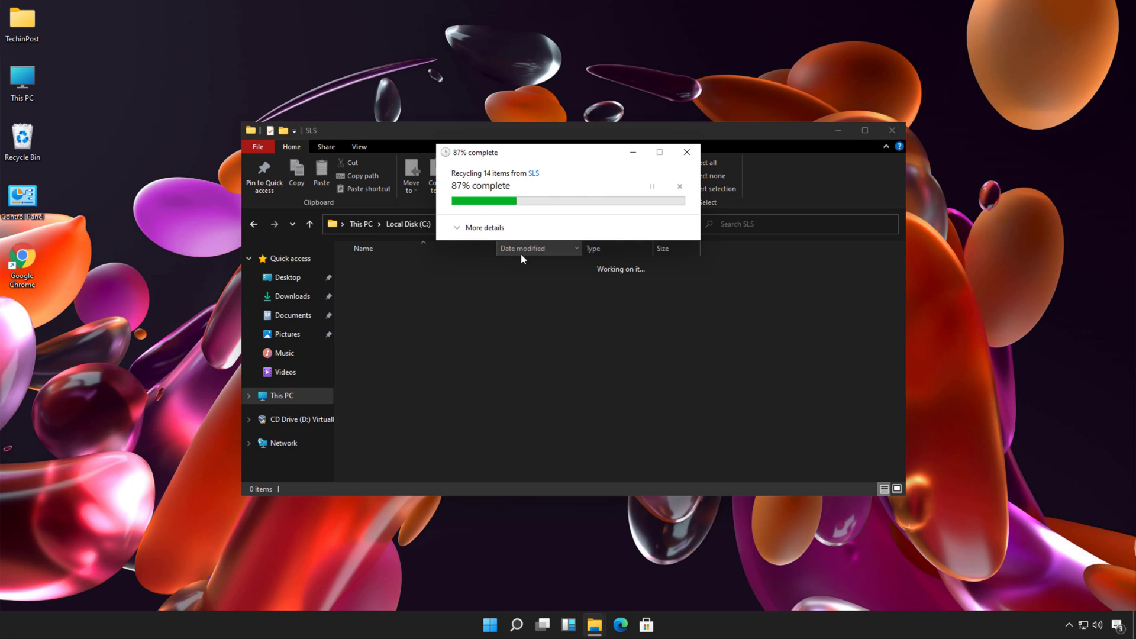
left_click(253, 222)
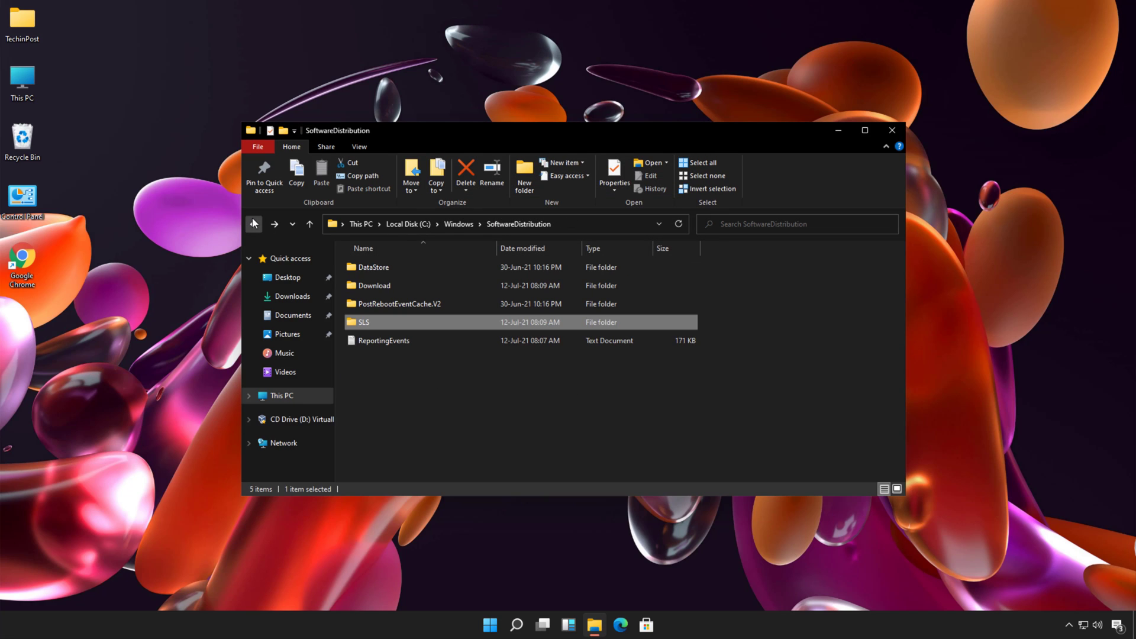
left_click(254, 222)
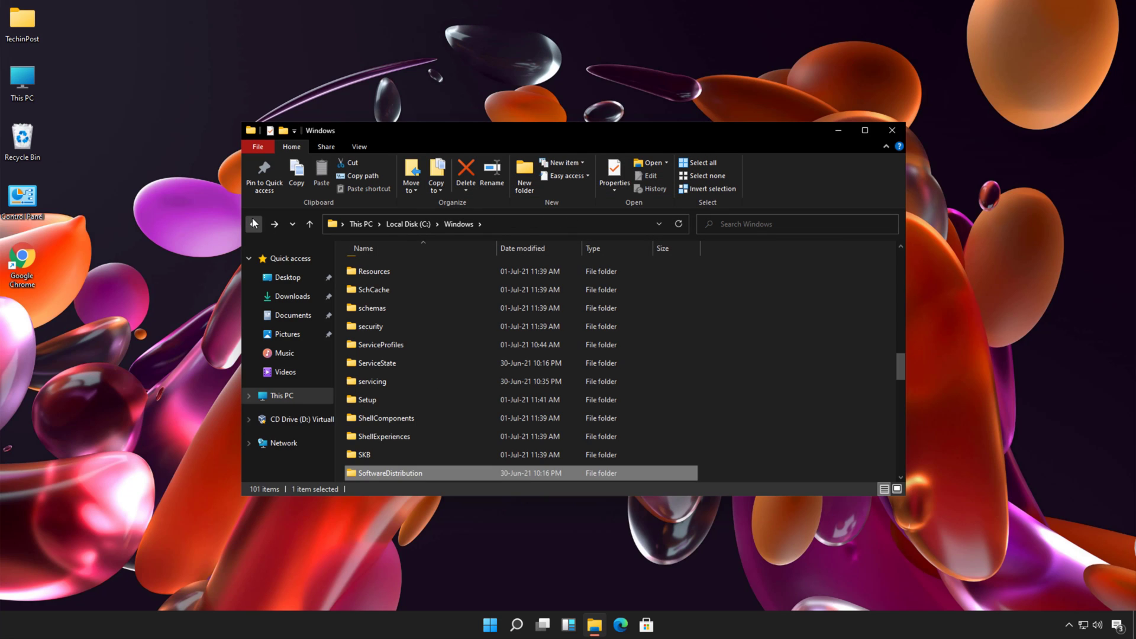
left_click(891, 130)
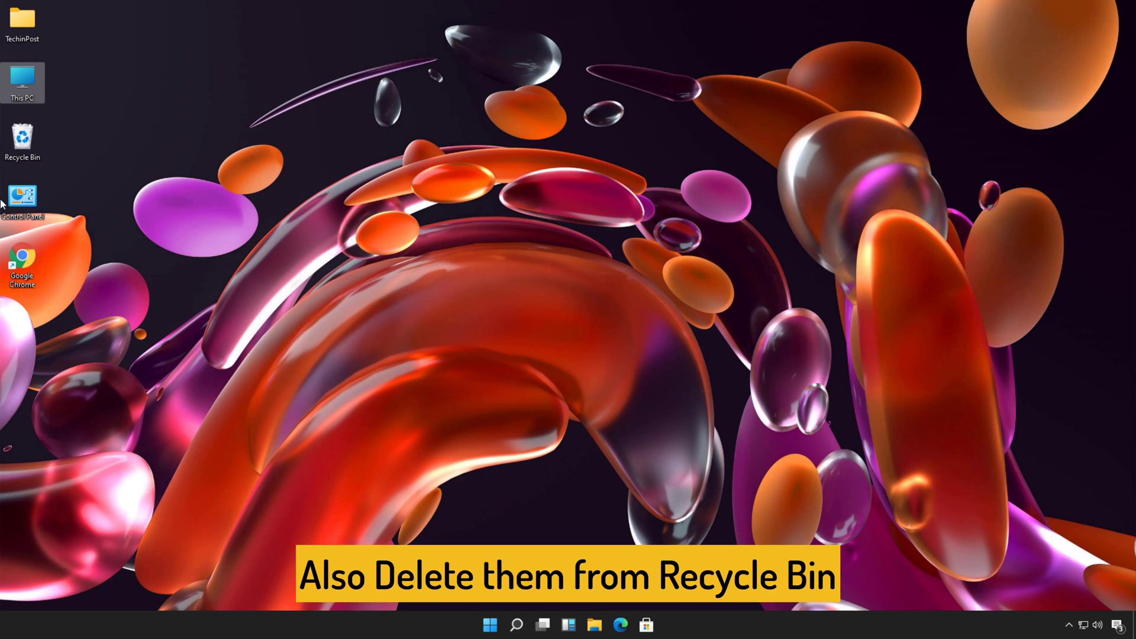
- Empty the Recycle Bin, permanently deleting the removed items
right_click(22, 139)
left_click(65, 161)
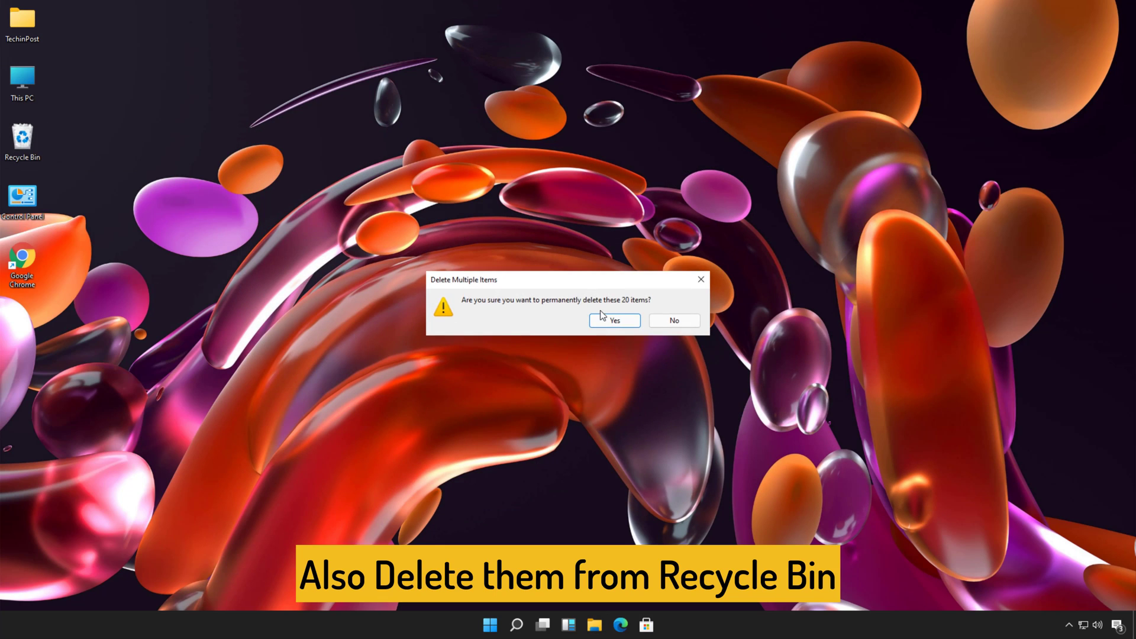
left_click(604, 320)
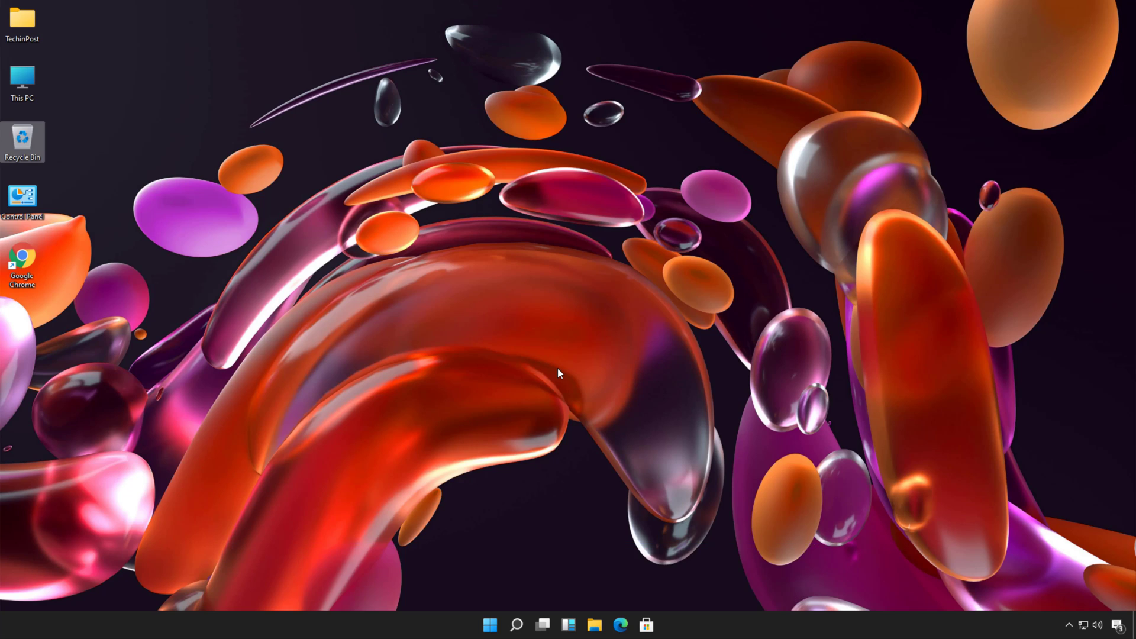
- Find and open the Run dialog, and launch the Command Prompt from it with cmd
left_click(517, 625)
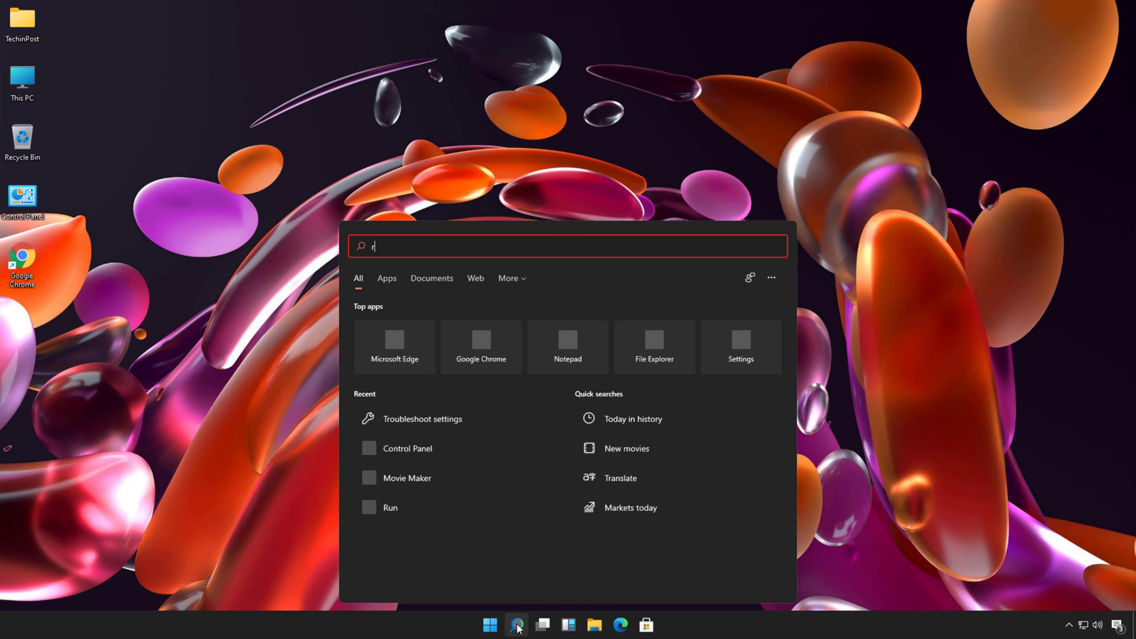
type("run")
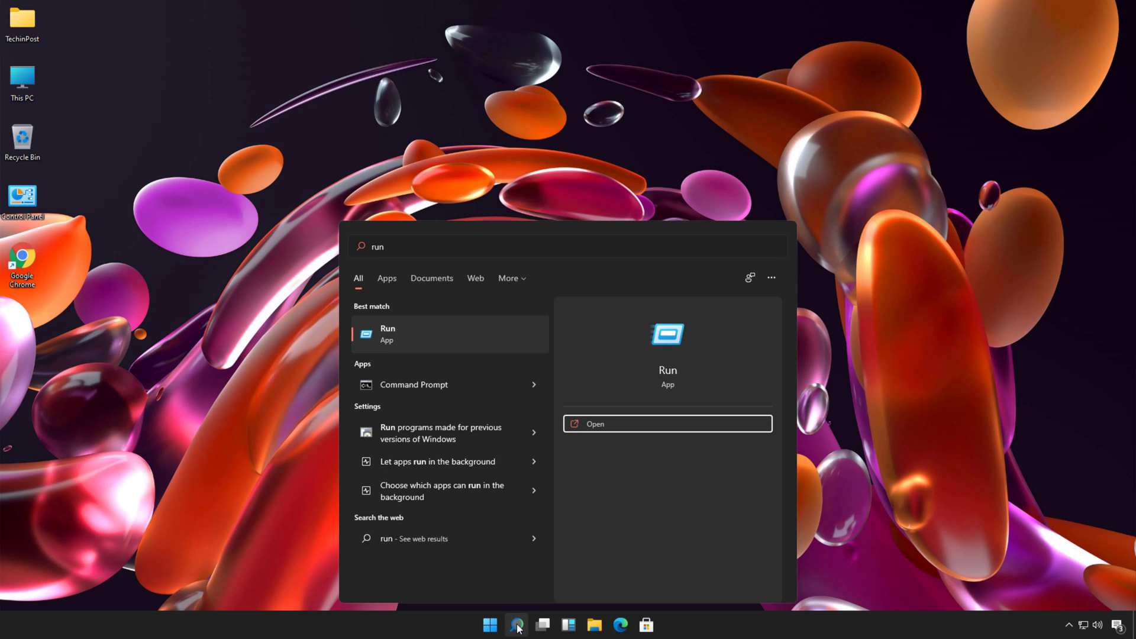
key("Return")
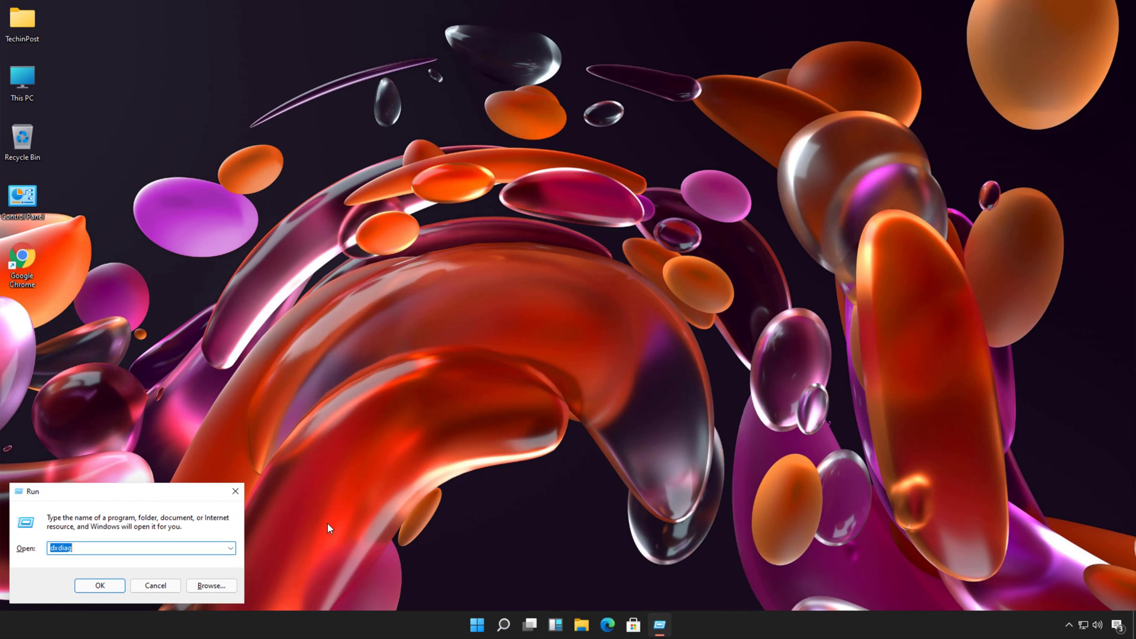
type("cmd")
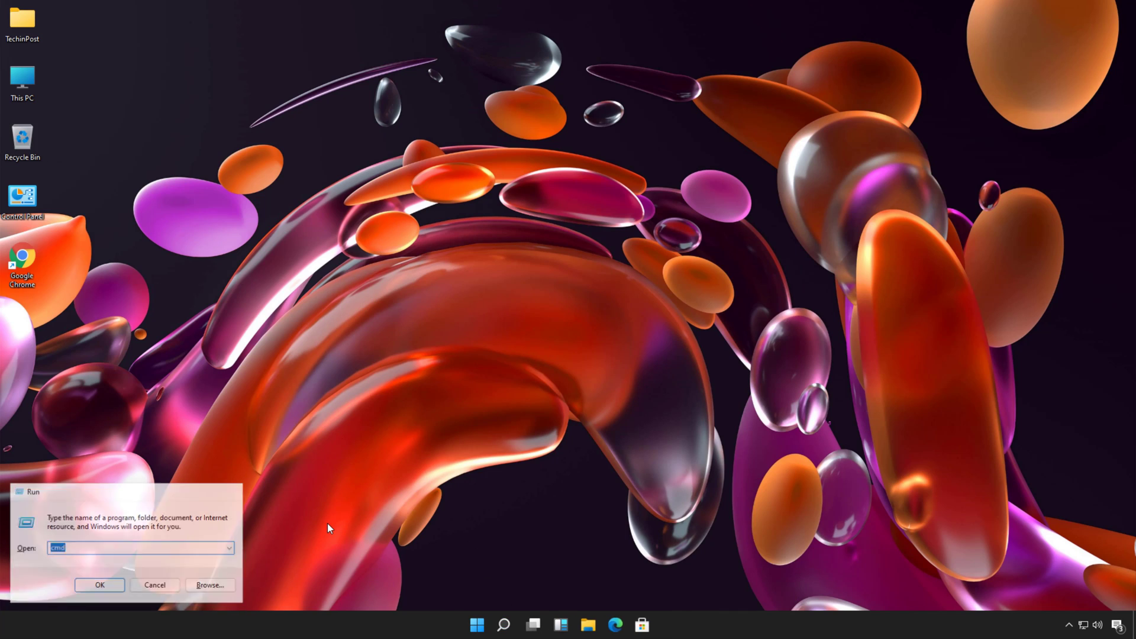
key("Return")
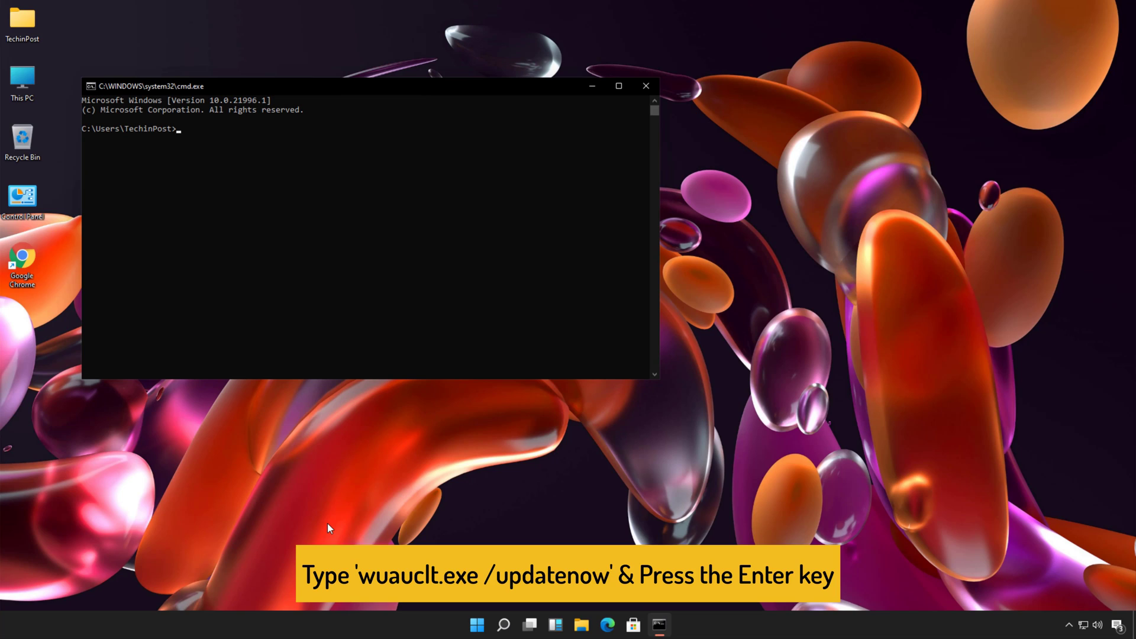
- Execute wuauclt.exe /updatenow in the Command Prompt and close its window
type("wuauclt")
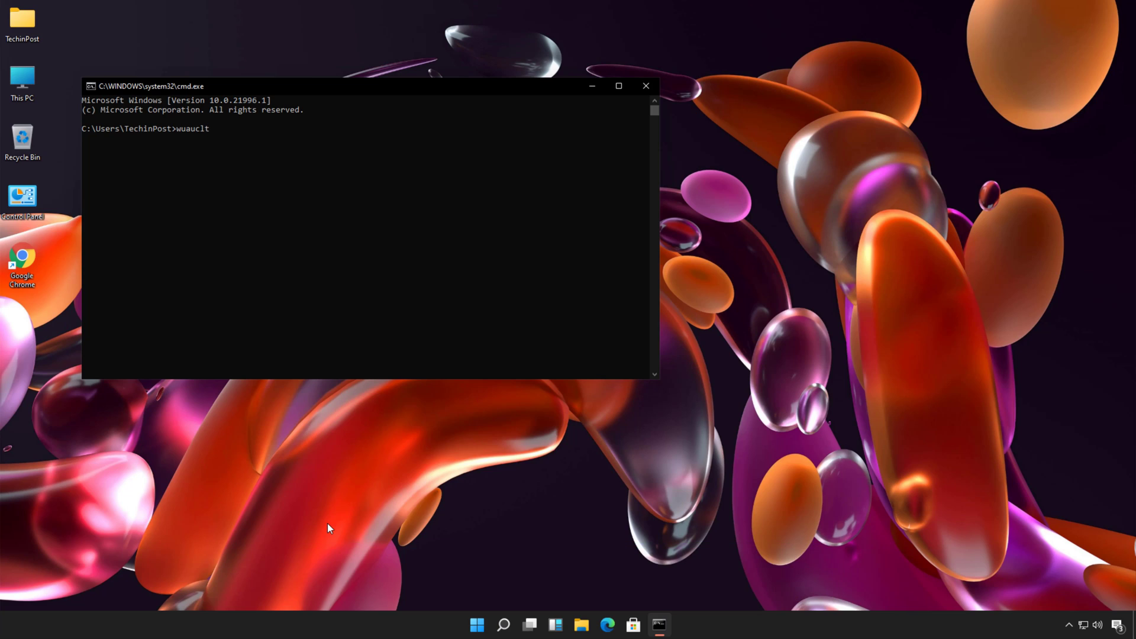
type(".exe /updatenow")
key("Return")
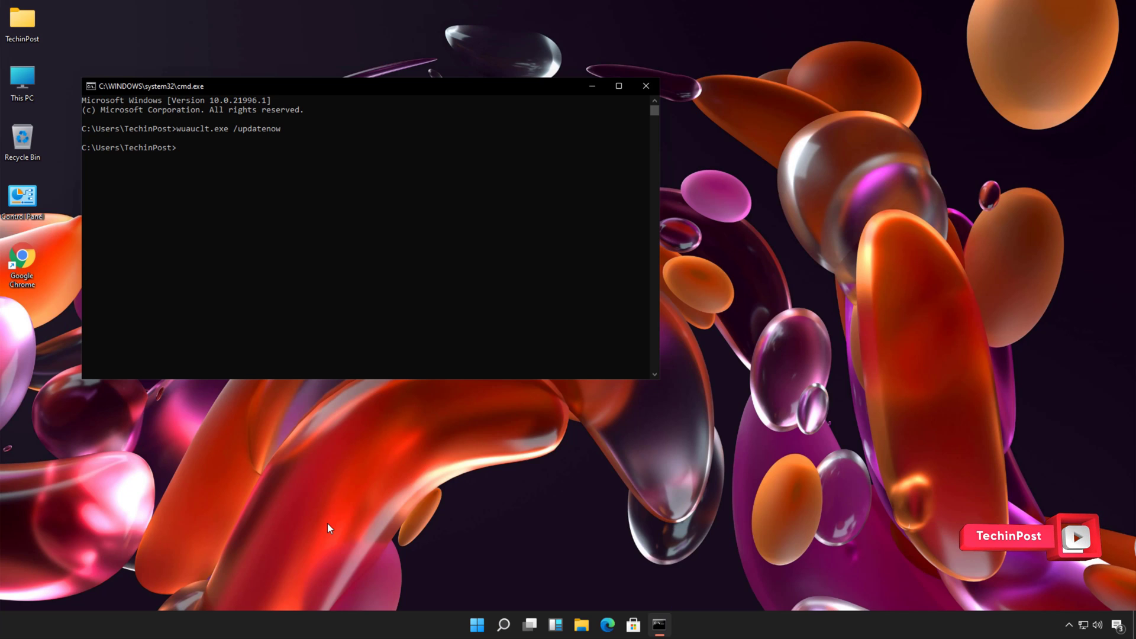
type("exit")
left_click(646, 86)
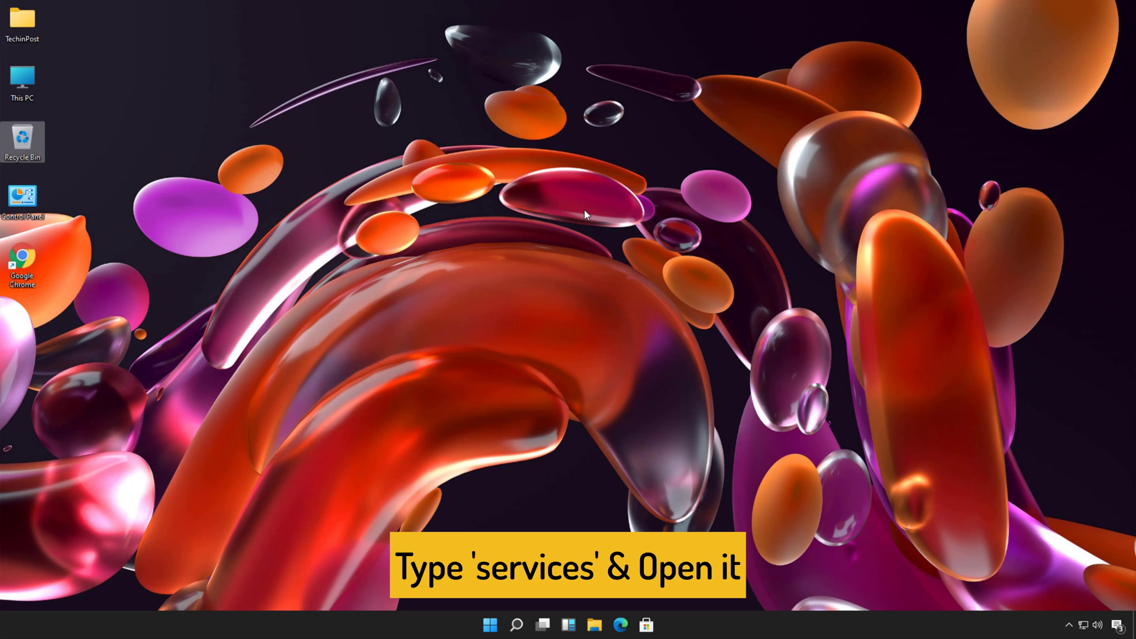
- Search for and open the Services console, and maximize its window
left_click(518, 624)
type("settings")
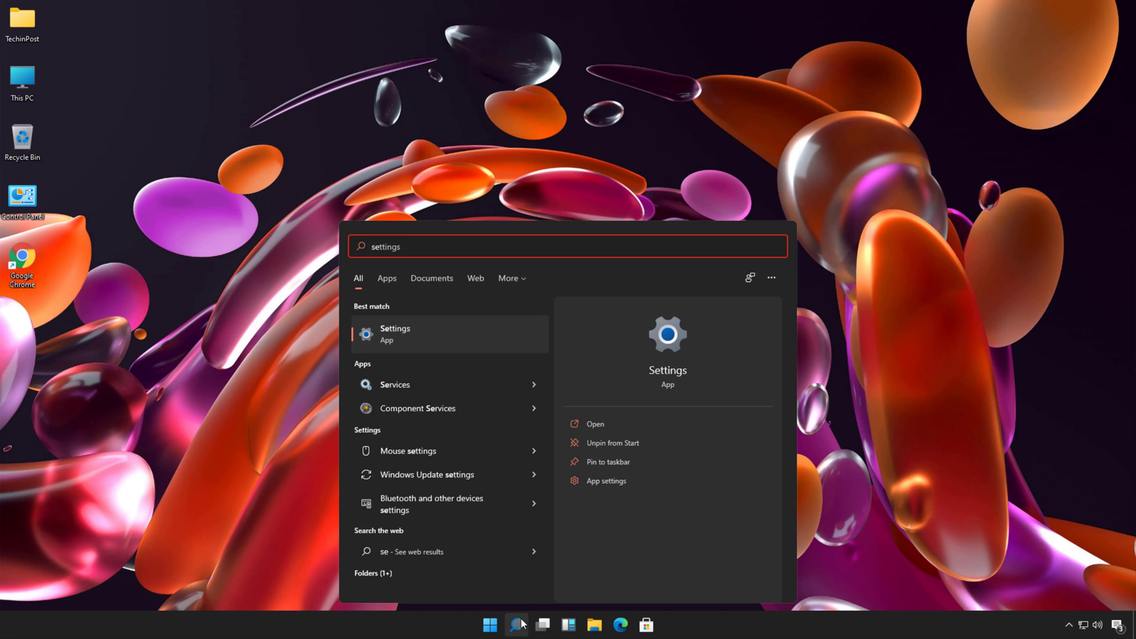
left_click(397, 386)
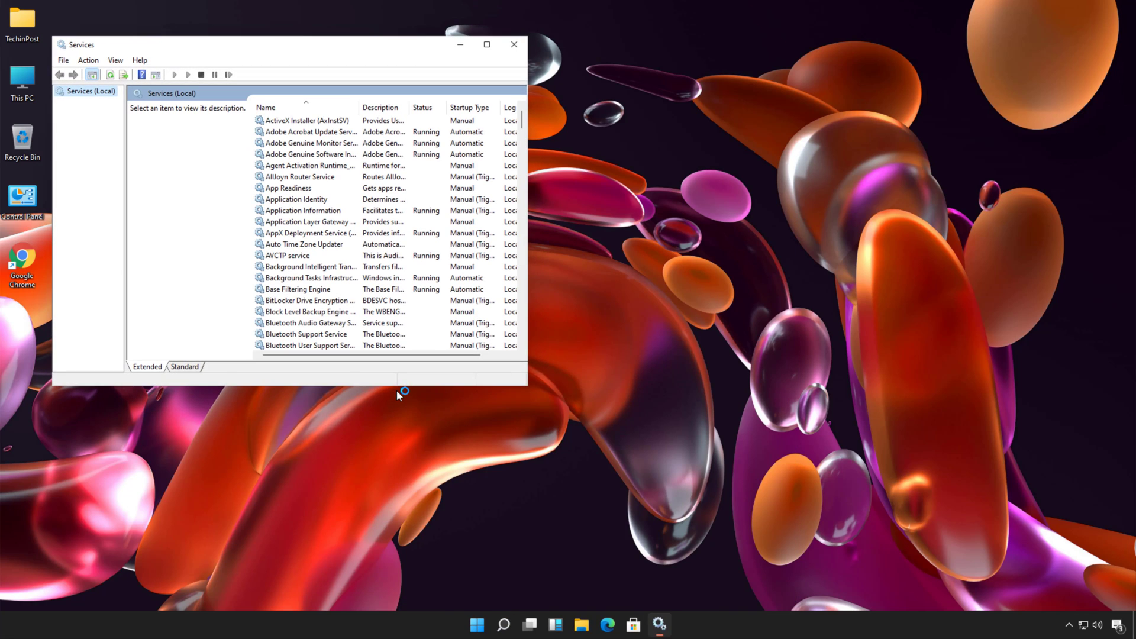
left_click(391, 233)
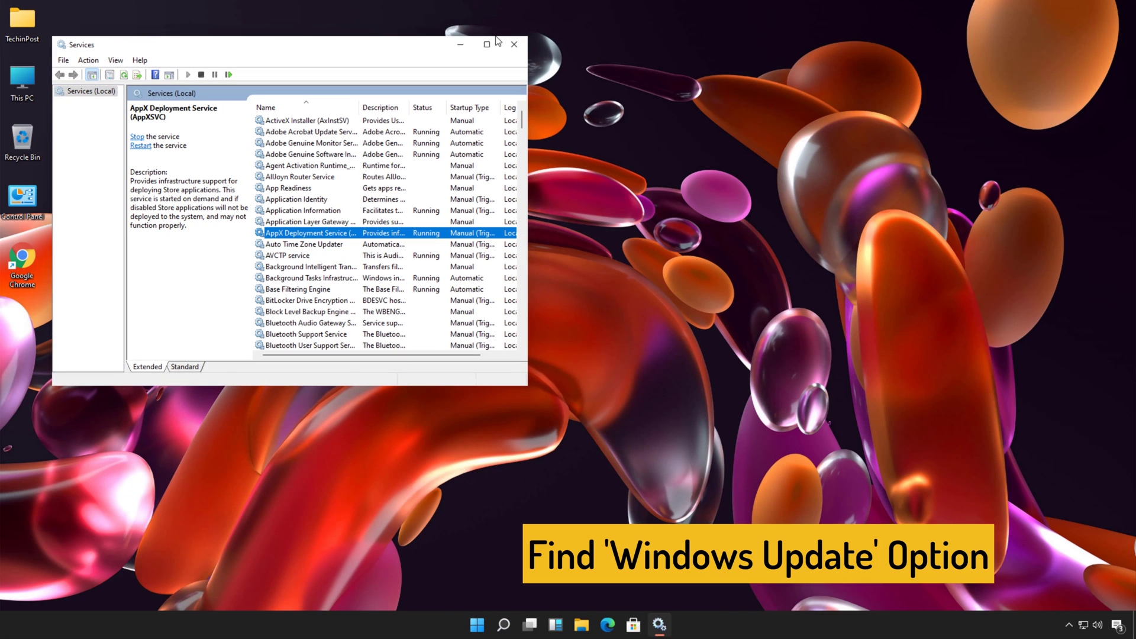
left_click(487, 44)
- Locate the Windows Update service in the services list and open its properties
key("w")
key("Down")
key("Down")
key("Down")
key("Down")
key("Down")
key("Down")
key("Down")
key("Down")
key("Down")
key("Down")
key("Down")
key("Down")
key("Down")
key("Down")
key("Down")
key("Down")
key("Down")
key("Down")
key("Down")
key("Down")
key("Down")
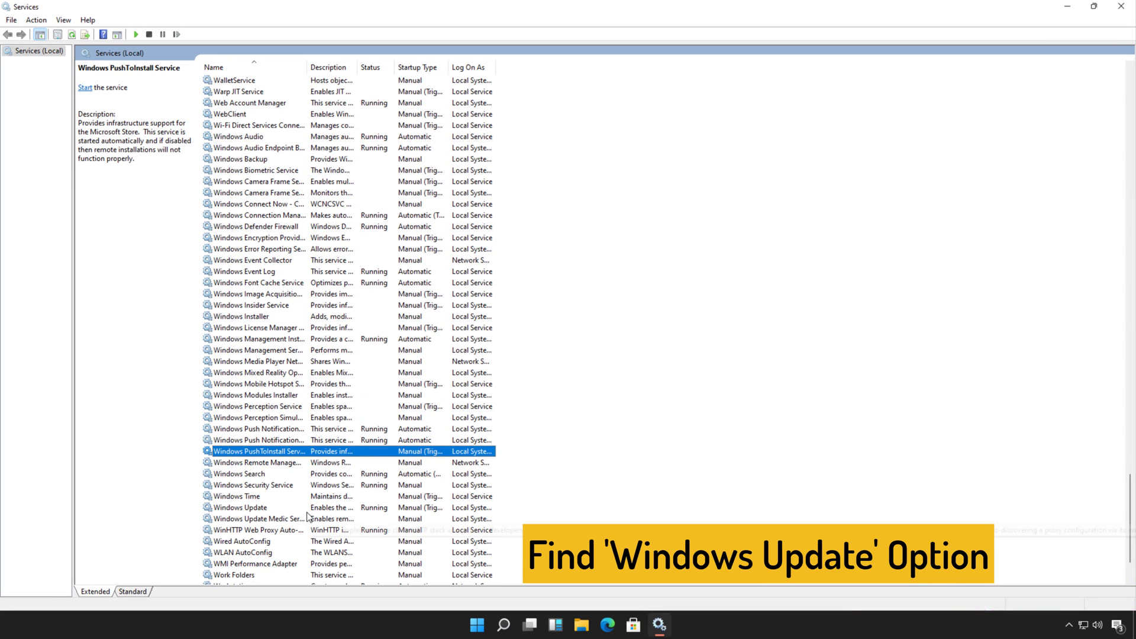
key("Down")
key("Down")
key("Down")
key("Down")
key("Down")
key("Down")
key("Return")
- Stop and restart the Windows Update service with its startup type set to Automatic, and save its properties
left_click(533, 355)
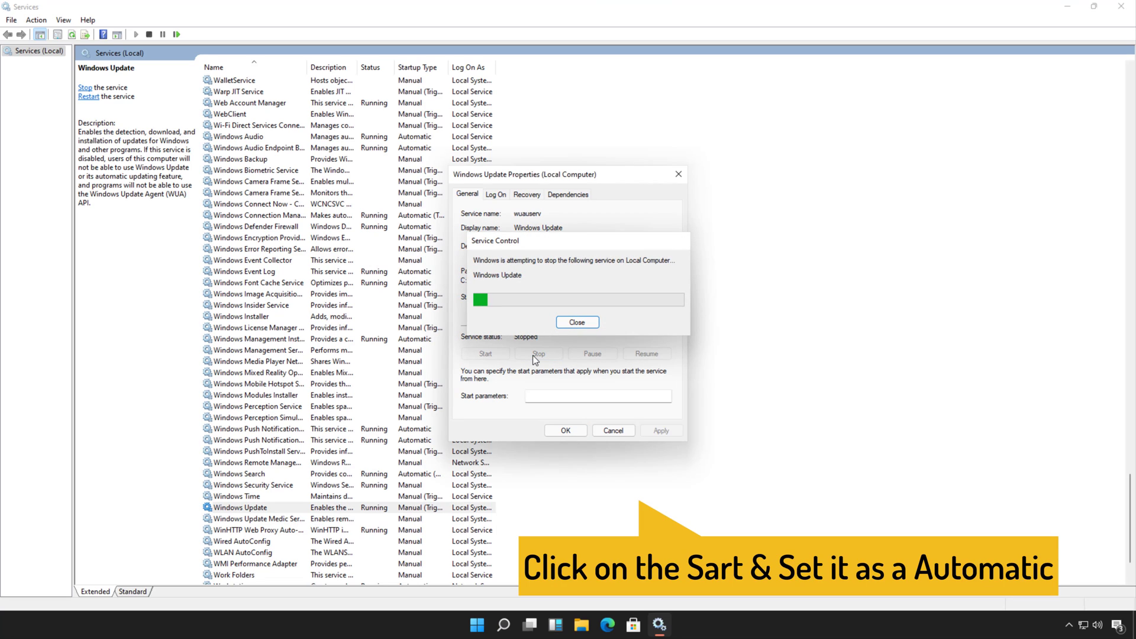
left_click(556, 300)
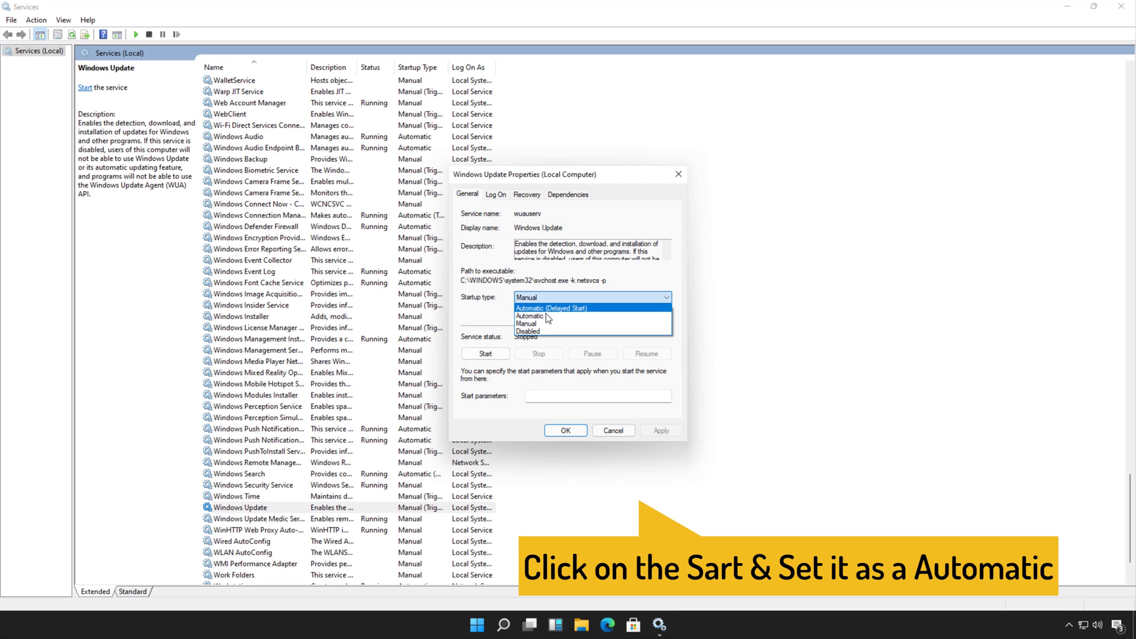
left_click(545, 317)
left_click(494, 355)
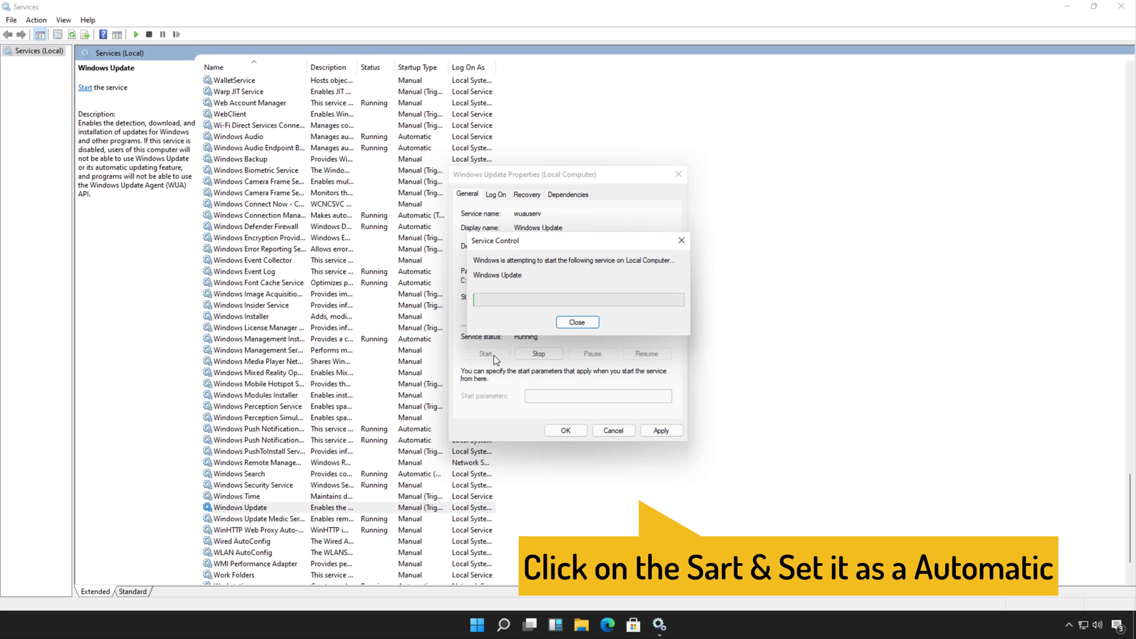
left_click(661, 427)
left_click(577, 433)
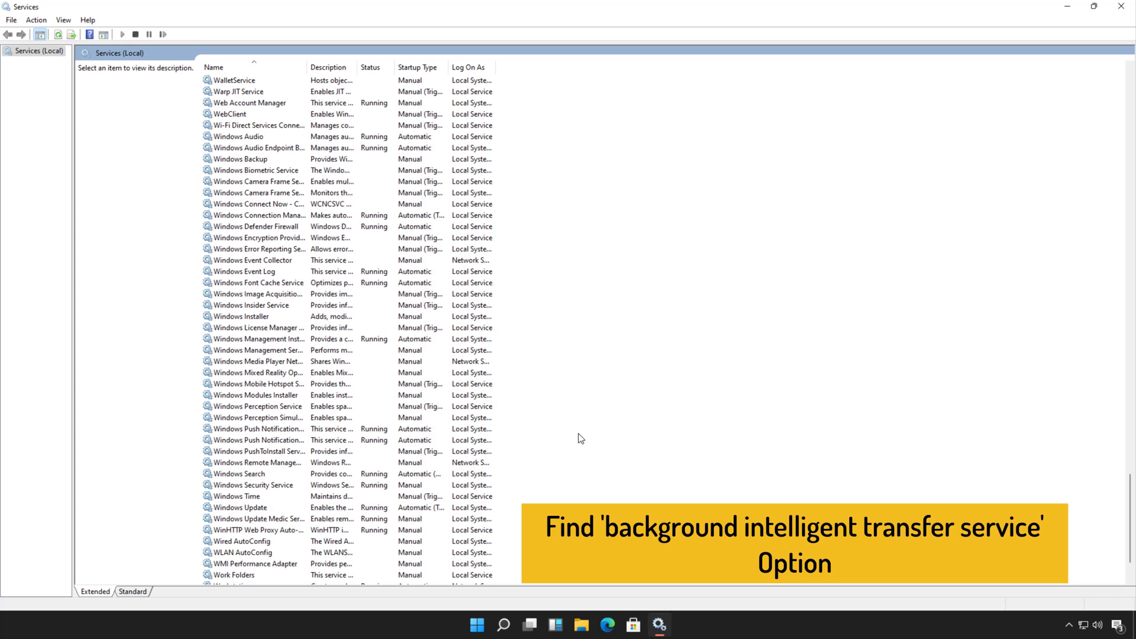
- Start the Background Intelligent Transfer Service from its properties, confirm them, and close the Services console
key("b")
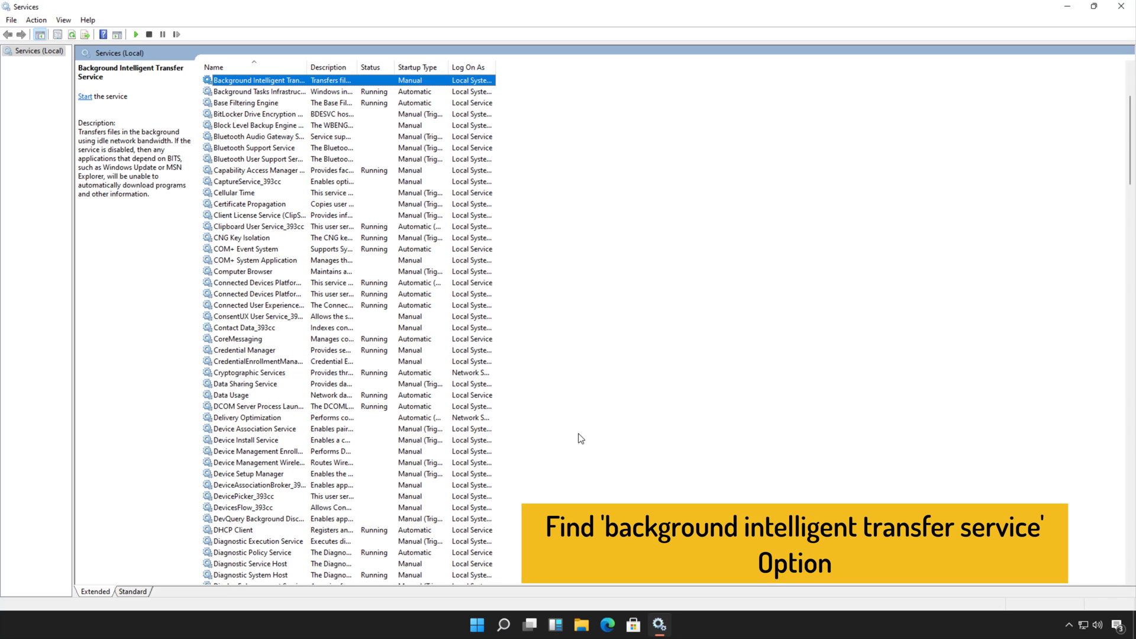
double_click(280, 83)
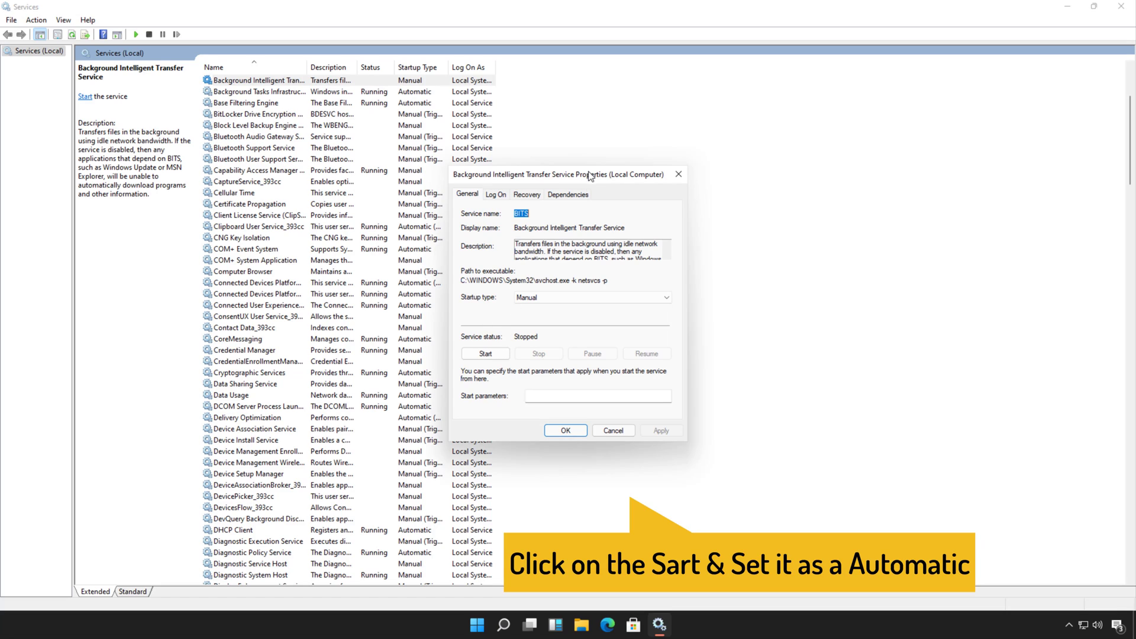
left_click(484, 353)
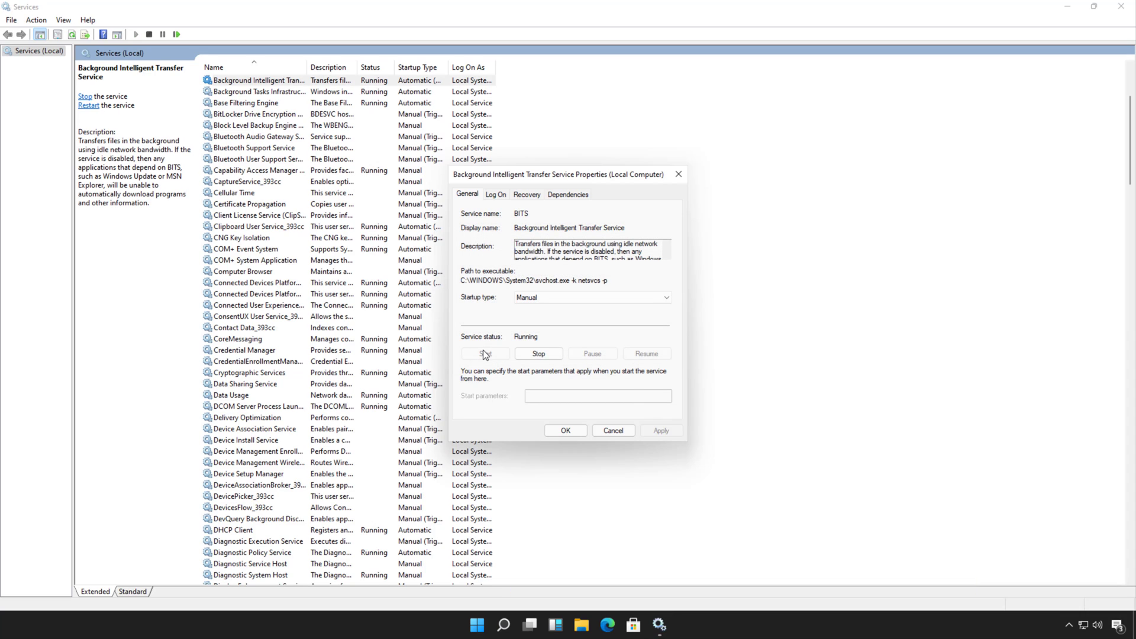
left_click(567, 431)
left_click(637, 415)
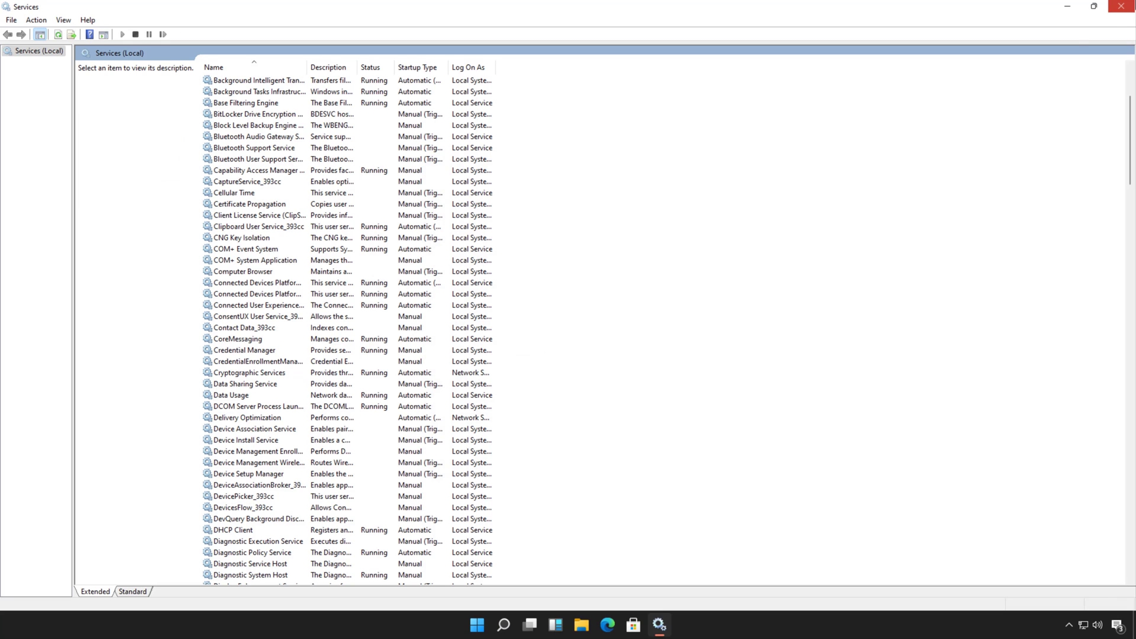
left_click(1122, 6)
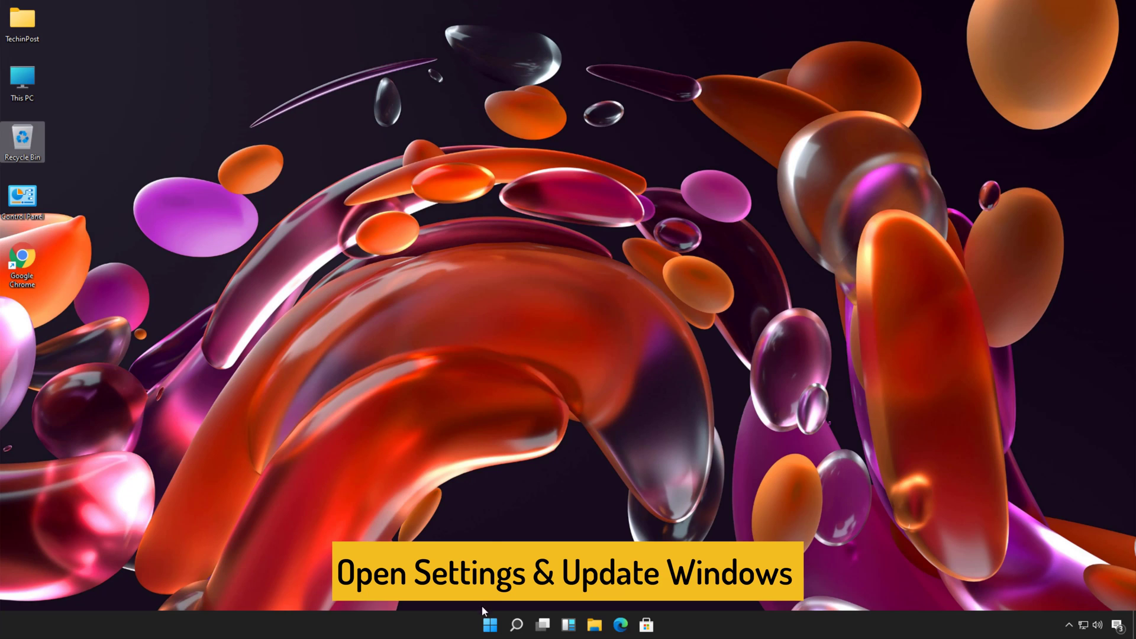
- Check for updates under Update & Security in the Settings app, and close Settings
left_click(488, 625)
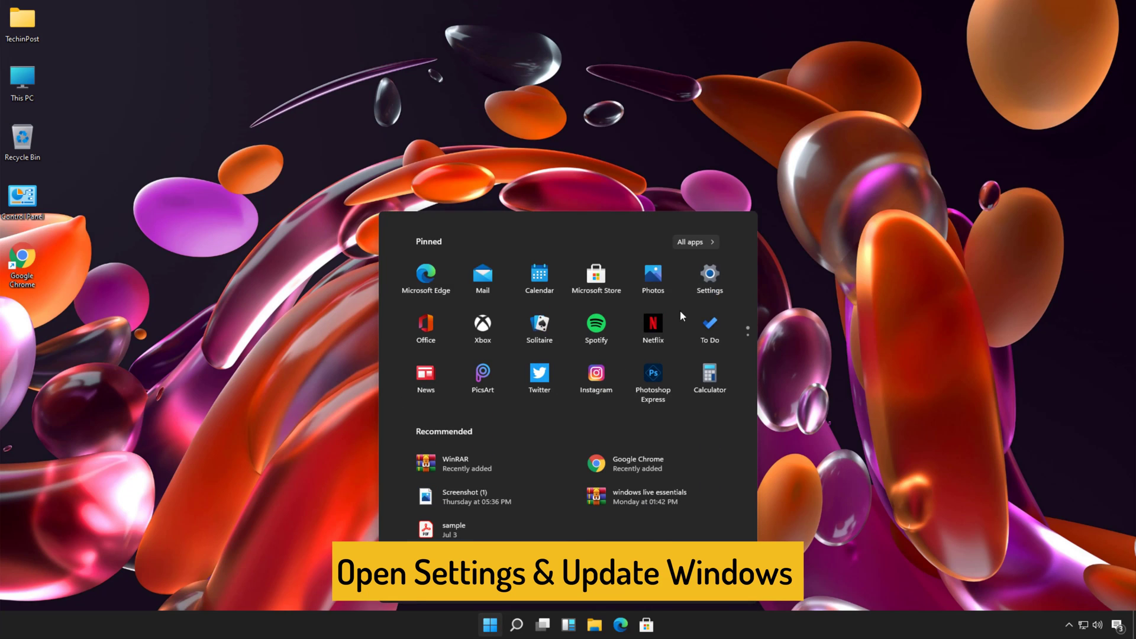
left_click(714, 286)
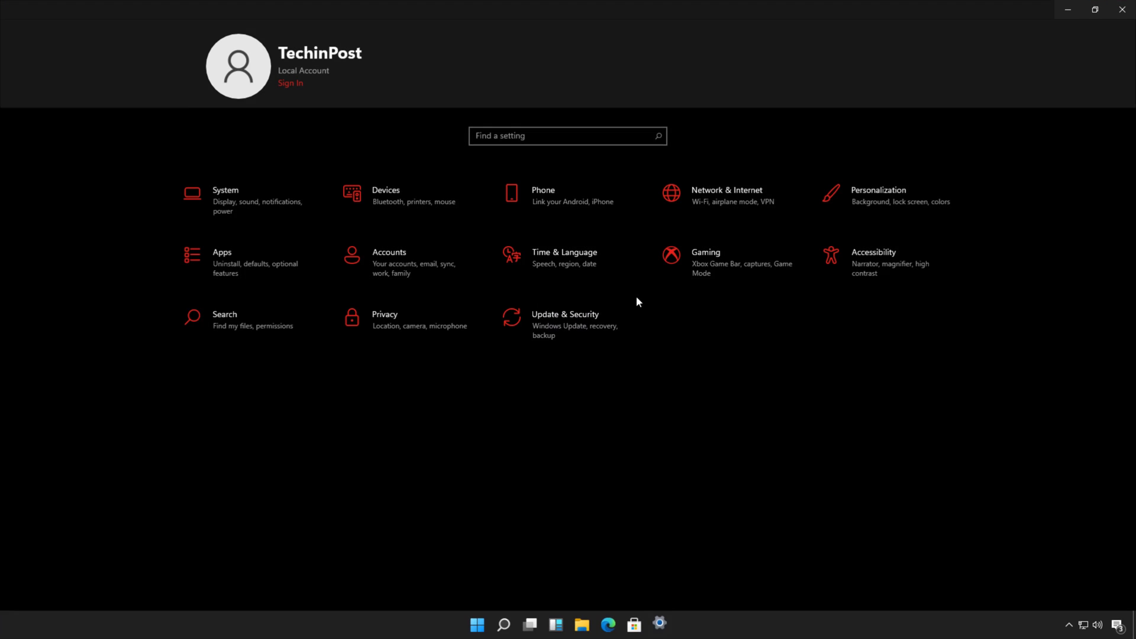
left_click(595, 320)
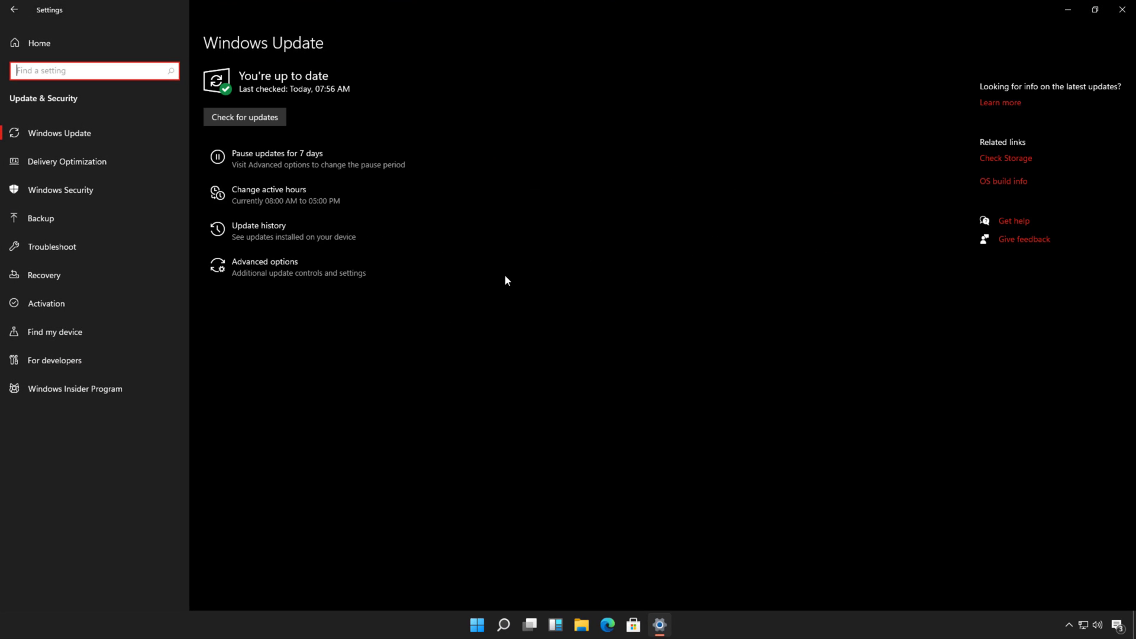
left_click(230, 117)
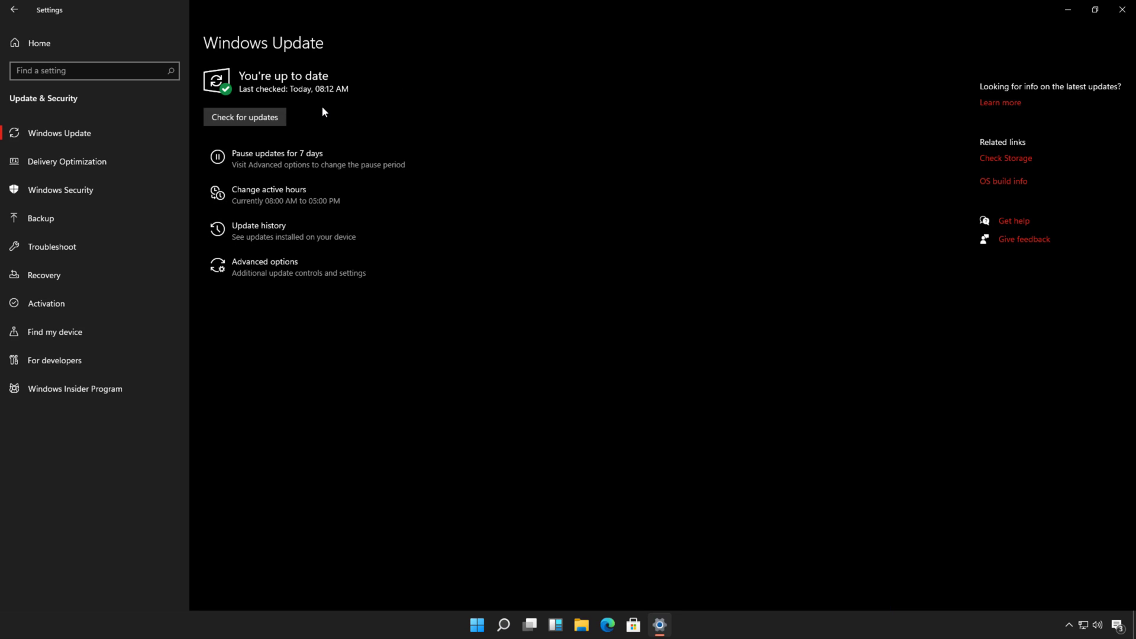
left_click(1123, 9)
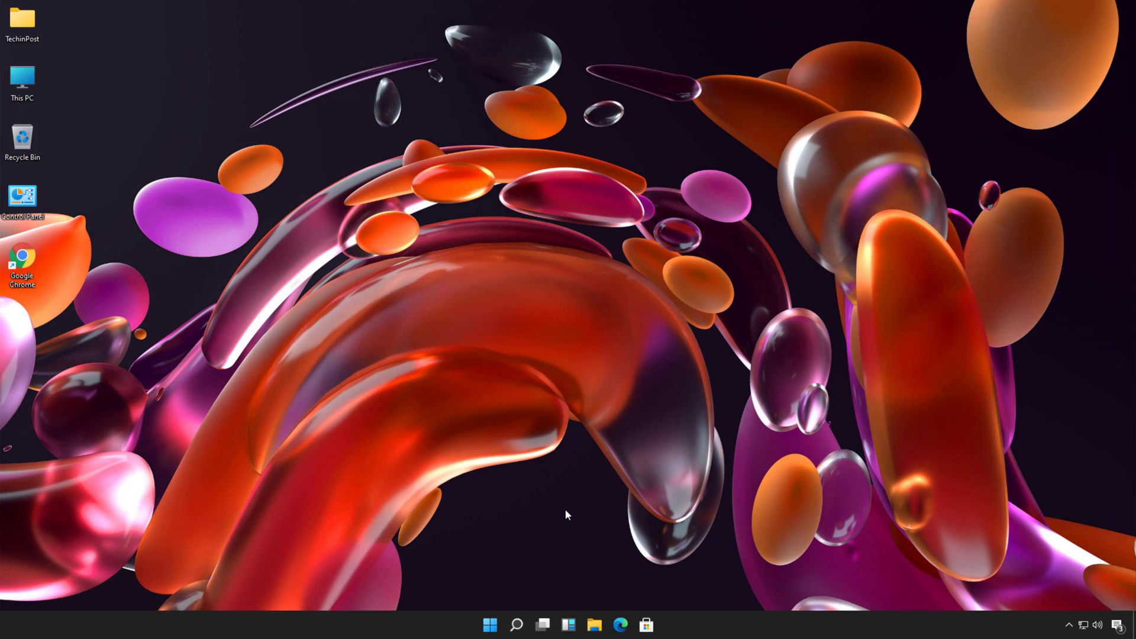